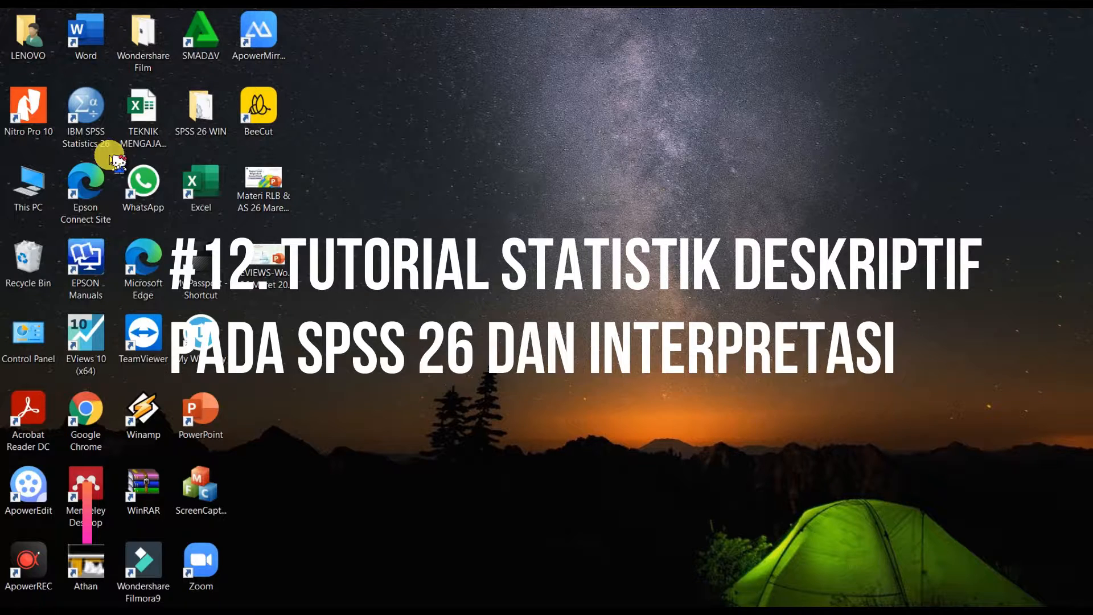
Launch IBM SPSS Statistics 26 from the desktop
{"action": "double_click", "coordinate": [91, 132]}
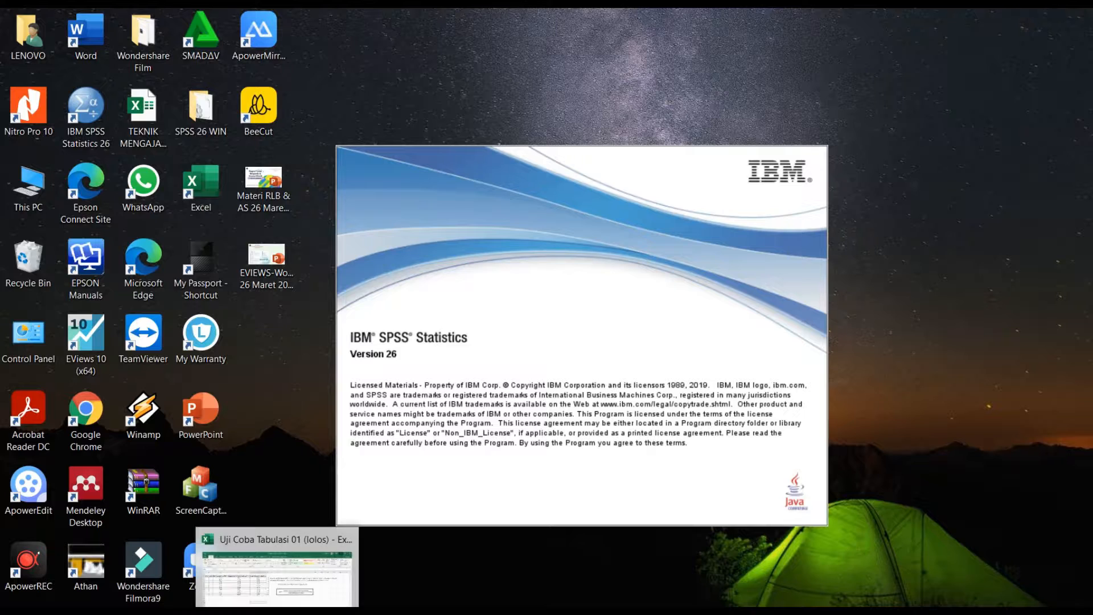
{"action": "left_click", "coordinate": [275, 613]}
{"action": "left_click", "coordinate": [655, 430]}
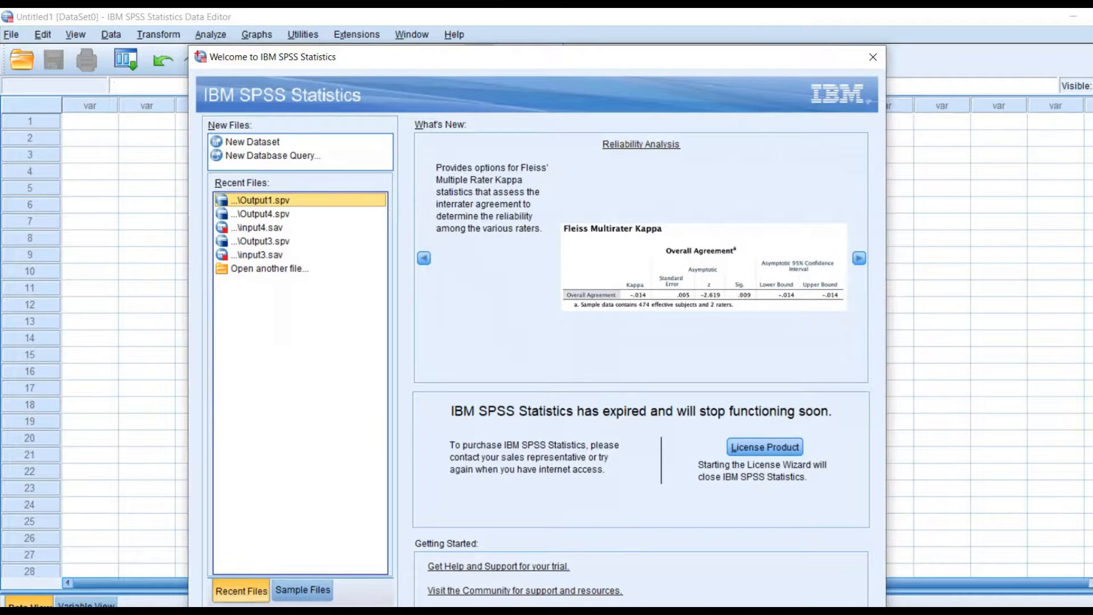
Switch to the Excel workbook Uji Coba Tabulasi 01 (lolos) and examine the table's column headers and the list of companies in A3:A12
{"action": "mouse_move", "coordinate": [278, 614]}
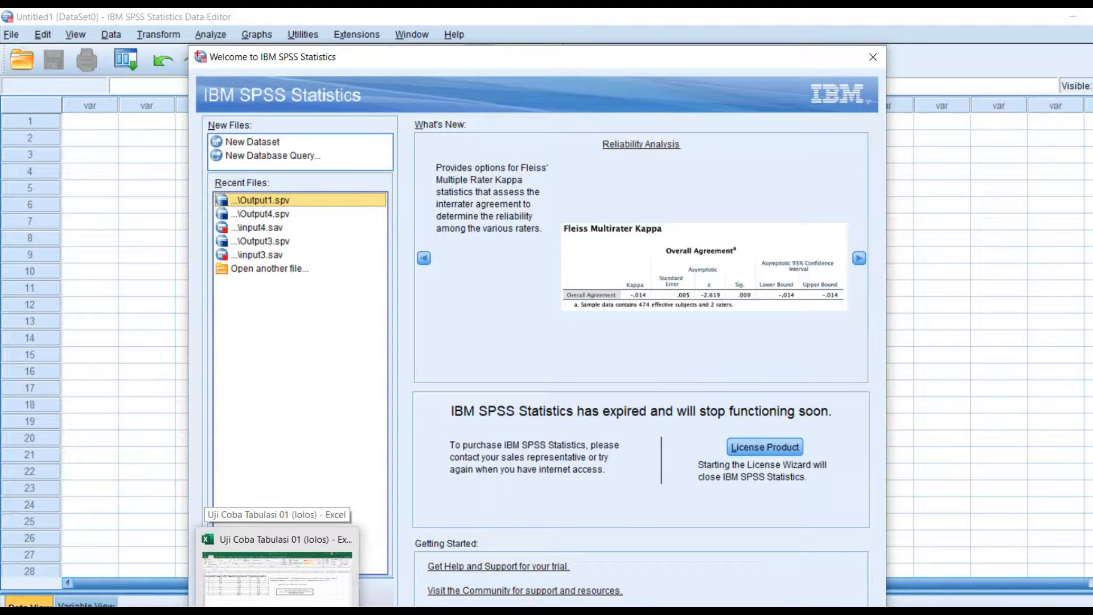
{"action": "left_click", "coordinate": [277, 569]}
{"action": "left_click", "coordinate": [441, 368]}
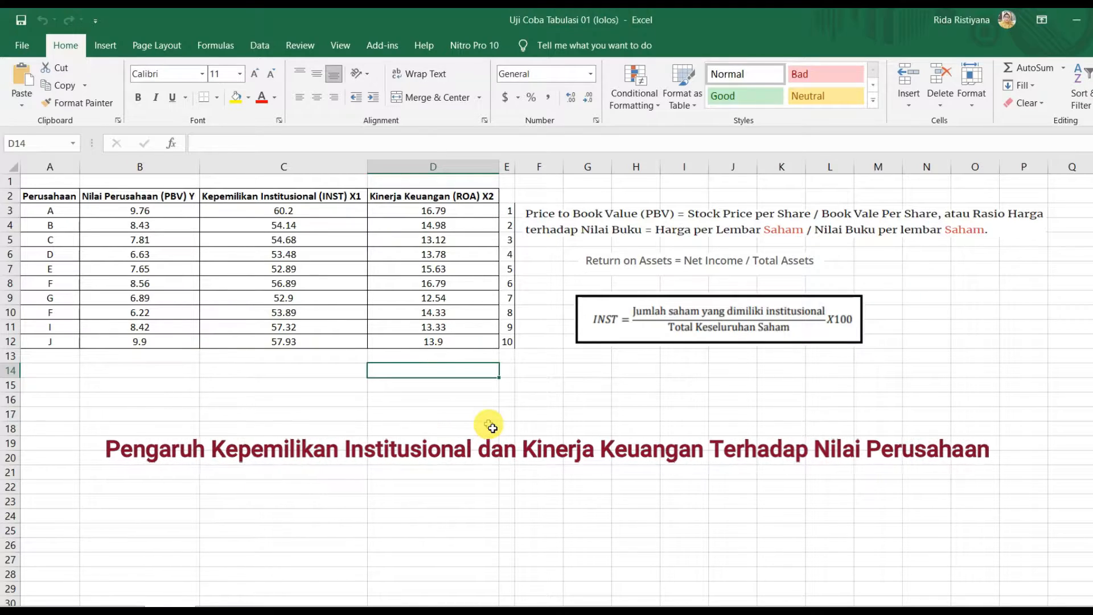
{"action": "left_click", "coordinate": [251, 201]}
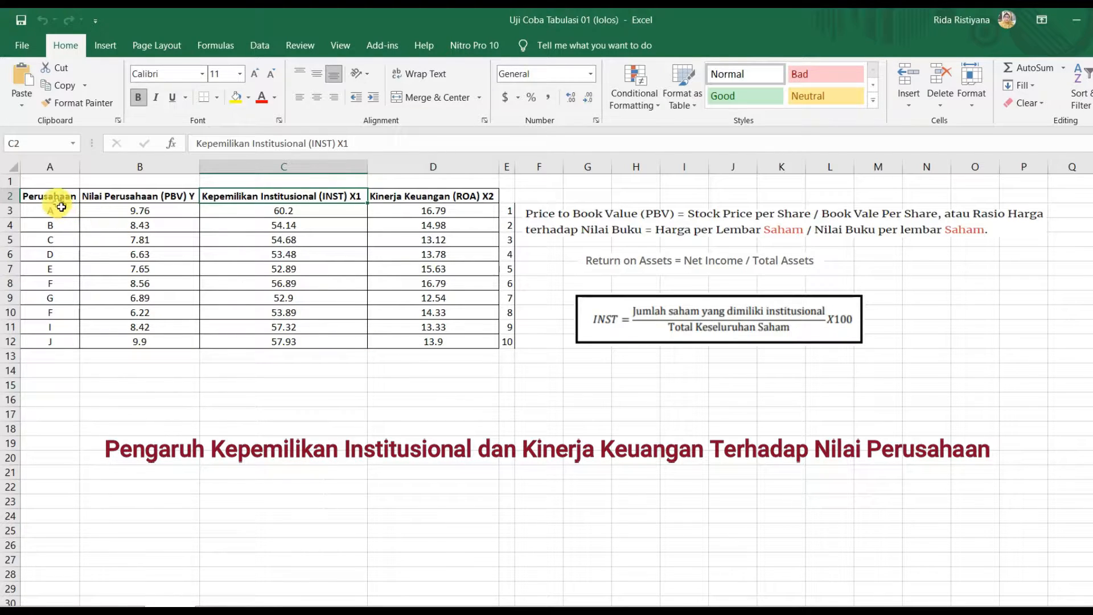
{"action": "left_click_drag", "start_coordinate": [62, 214], "coordinate": [68, 342]}
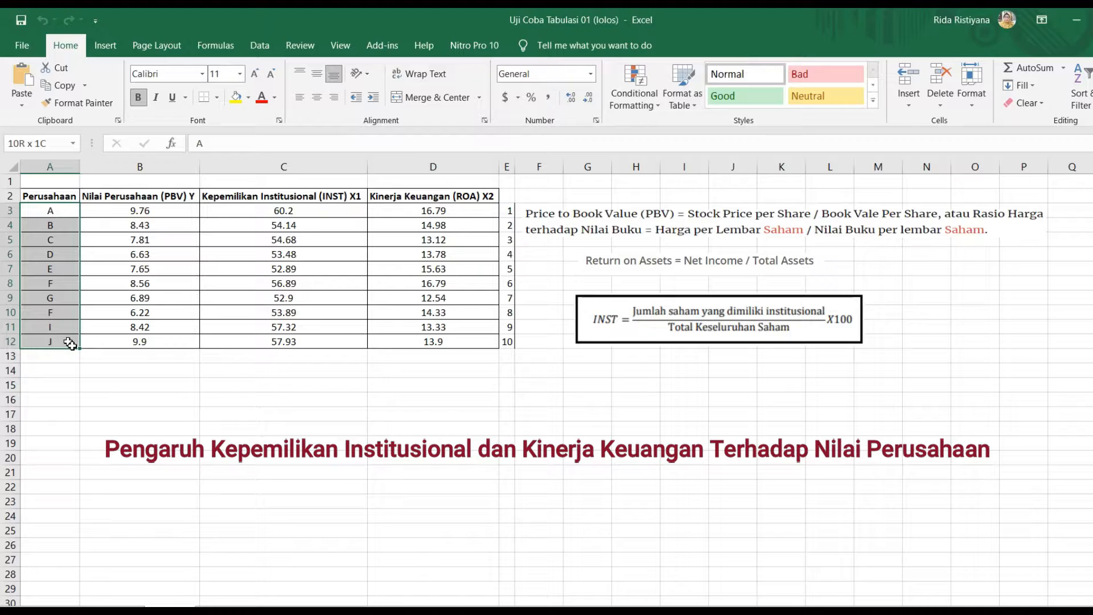
{"action": "left_click_drag", "start_coordinate": [69, 344], "coordinate": [70, 344]}
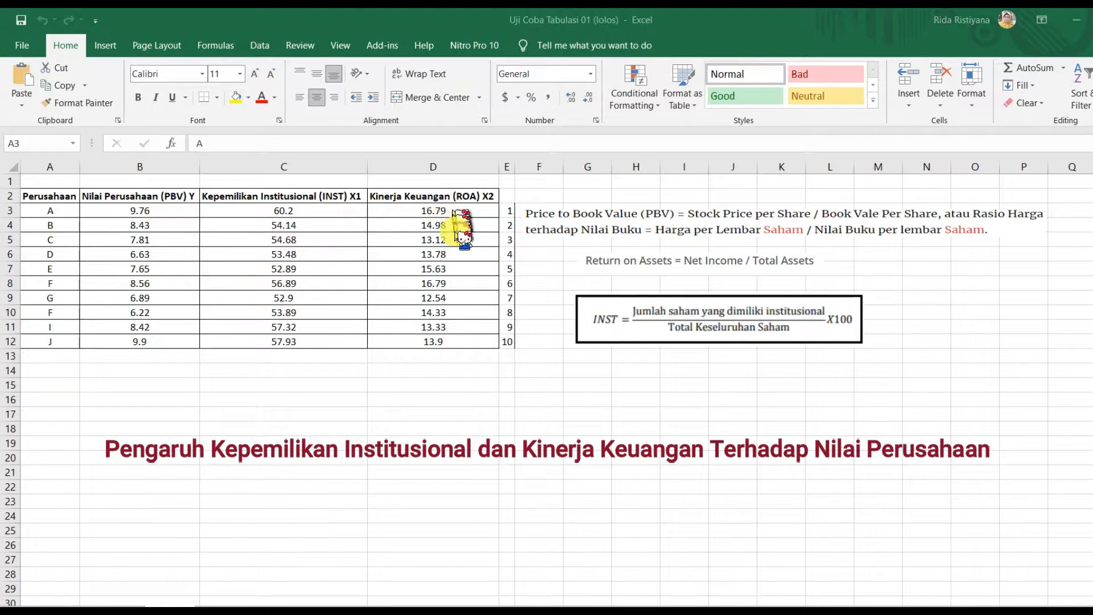
{"action": "left_click", "coordinate": [536, 400]}
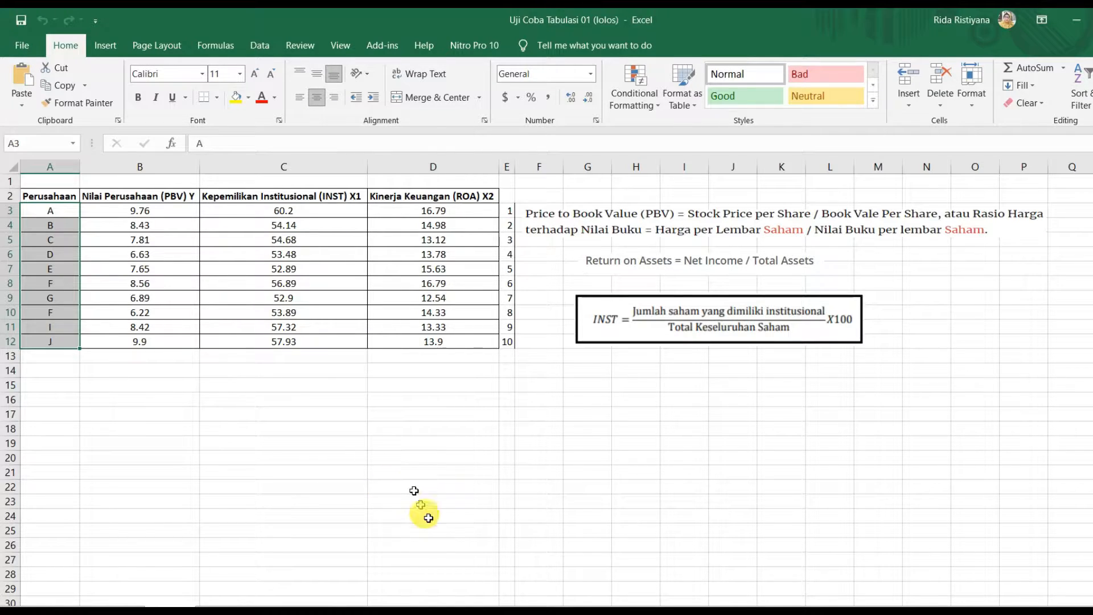
Switch back to SPSS Statistics and create a new, empty dataset
{"action": "left_click", "coordinate": [419, 609]}
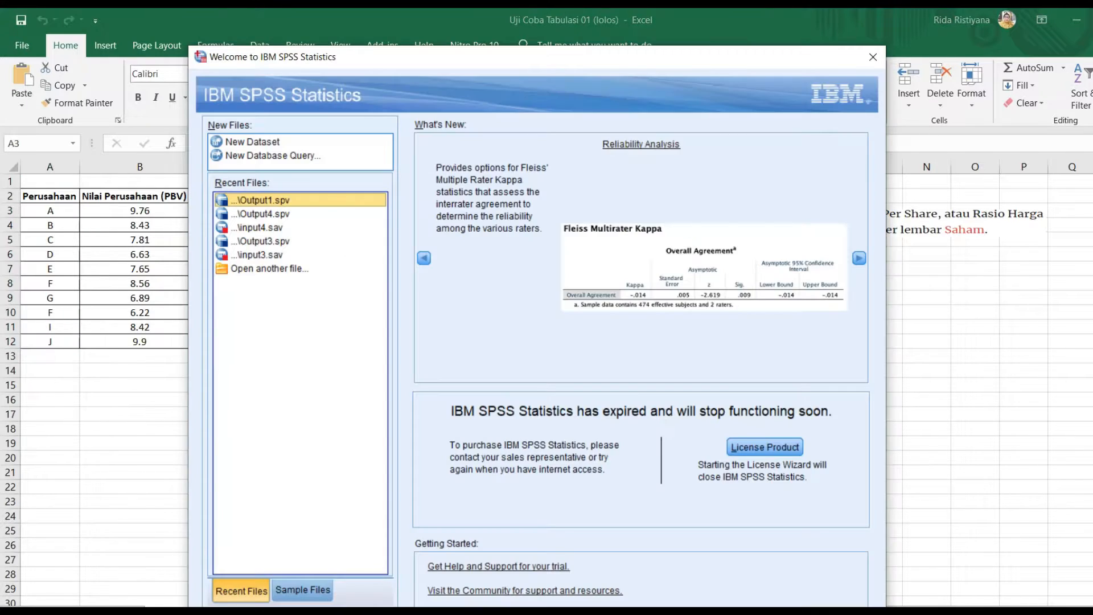
{"action": "left_click", "coordinate": [282, 143]}
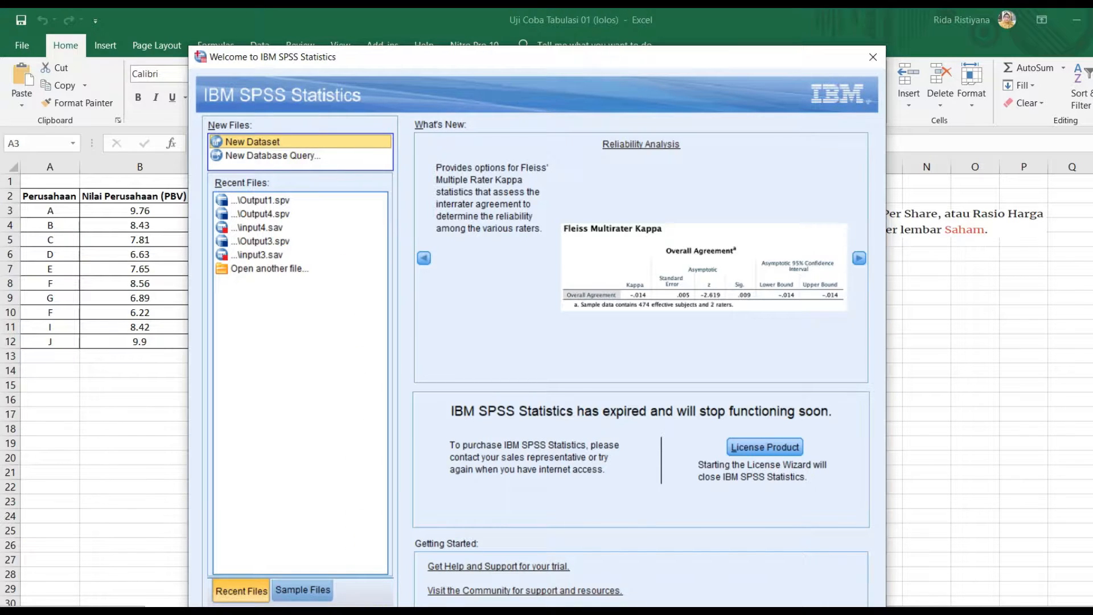
{"action": "left_click", "coordinate": [465, 613]}
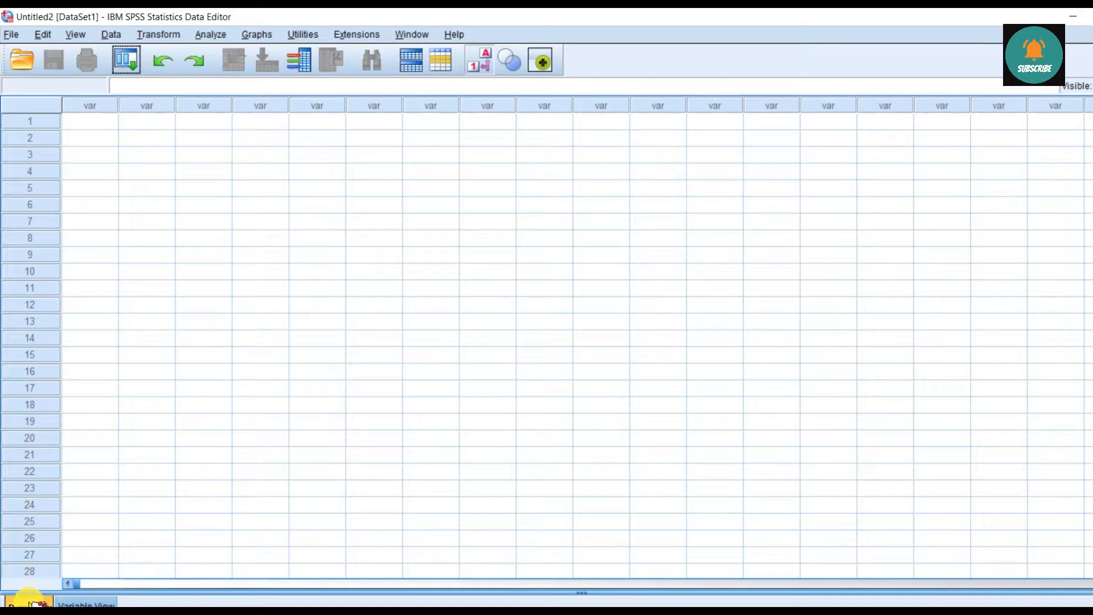
Look over the new dataset's Variable View and Data View and the output viewer, ending in Variable View
{"action": "left_click", "coordinate": [85, 604]}
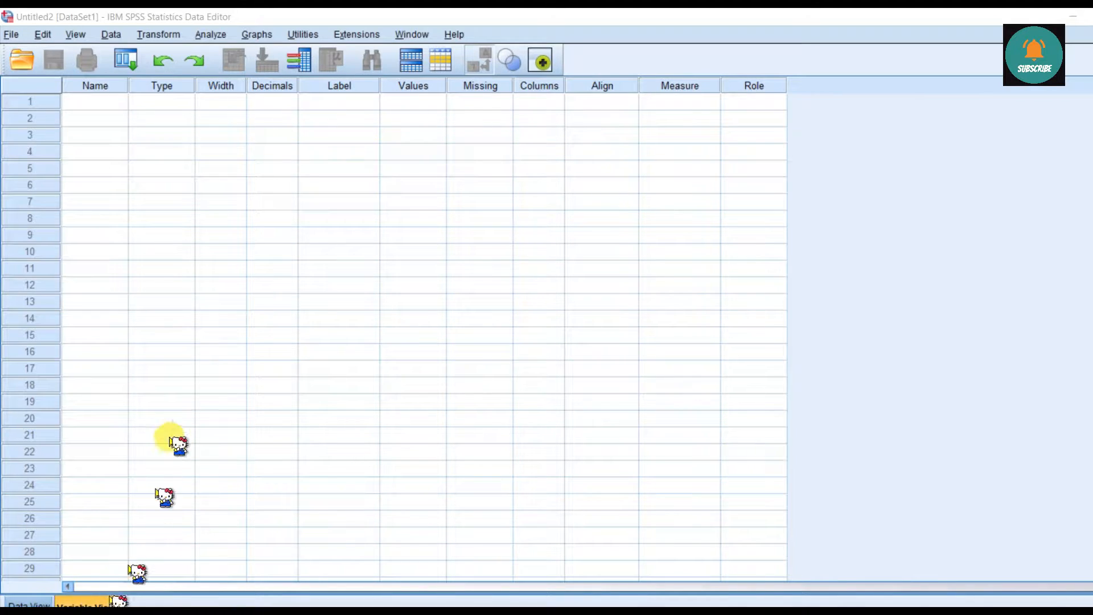
{"action": "left_click", "coordinate": [224, 284]}
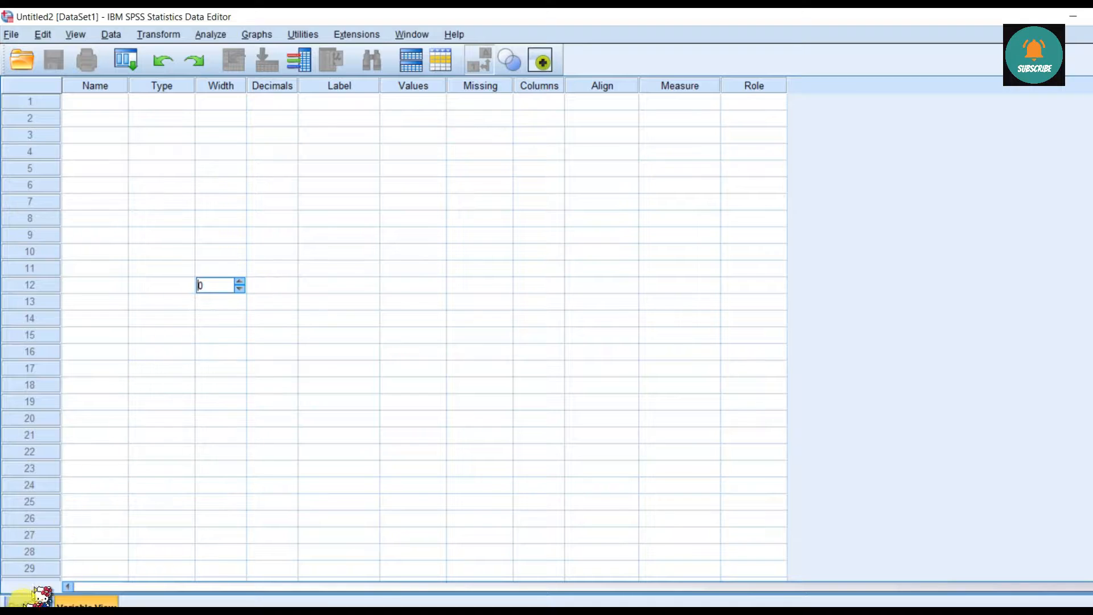
{"action": "left_click", "coordinate": [23, 602]}
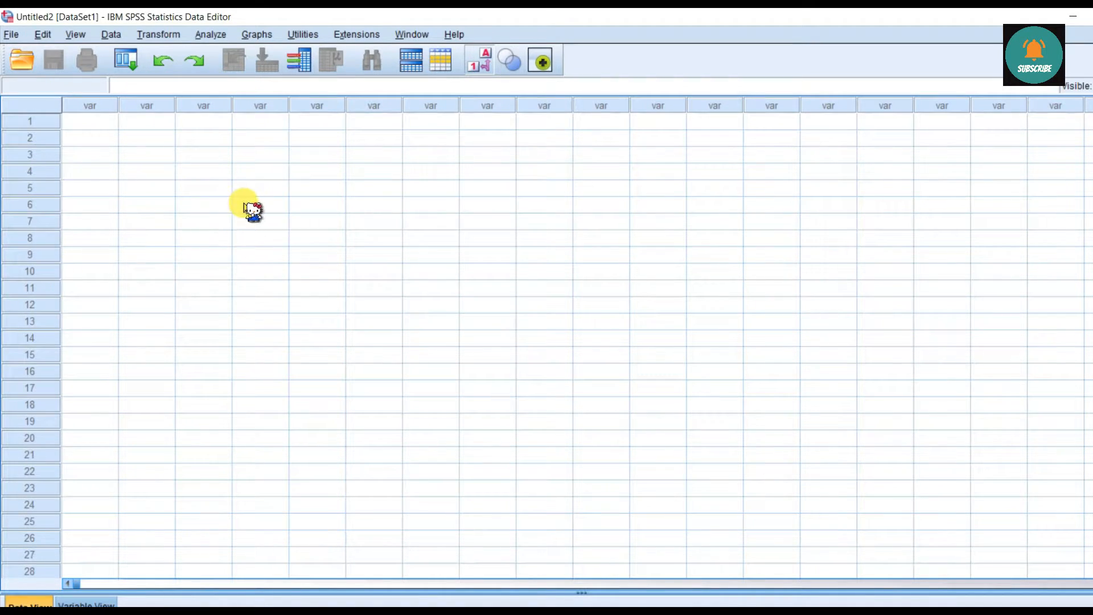
{"action": "left_click", "coordinate": [420, 612]}
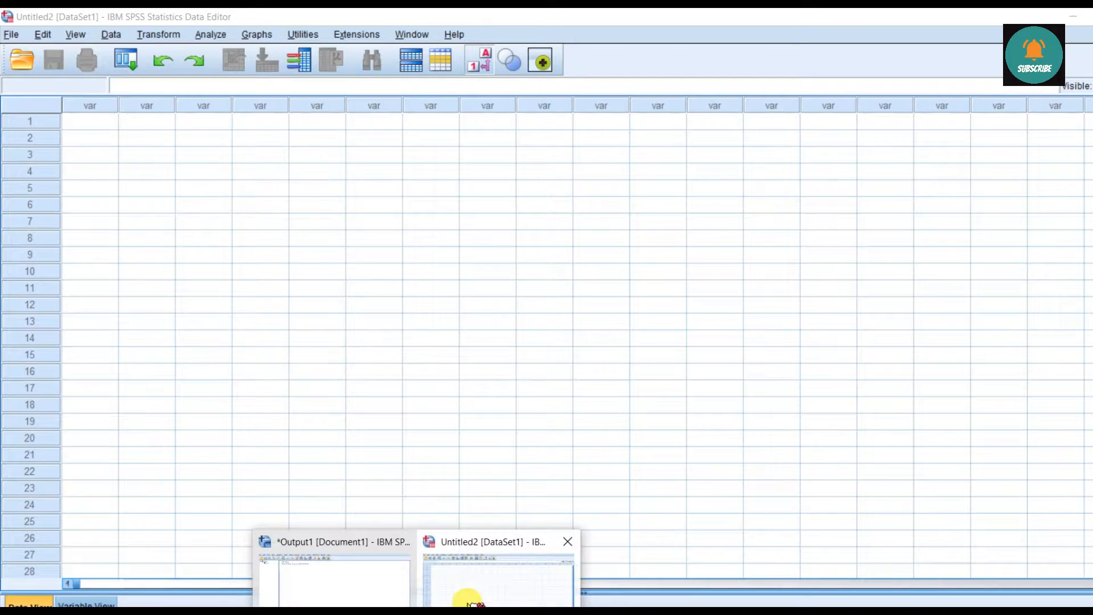
{"action": "left_click", "coordinate": [385, 595]}
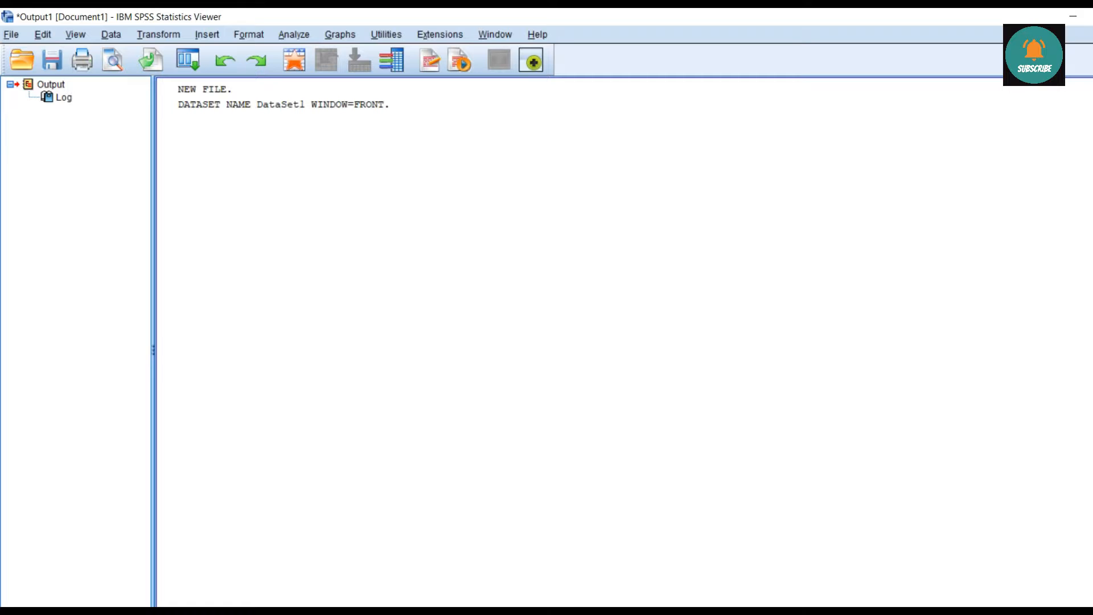
{"action": "mouse_move", "coordinate": [416, 612]}
{"action": "left_click", "coordinate": [480, 577]}
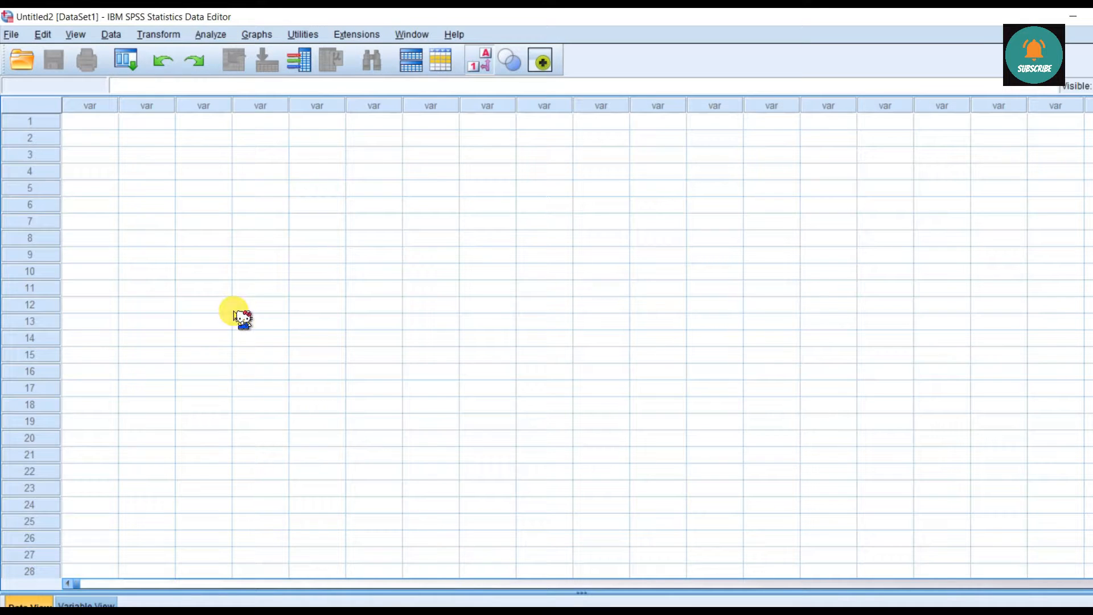
{"action": "left_click", "coordinate": [94, 604]}
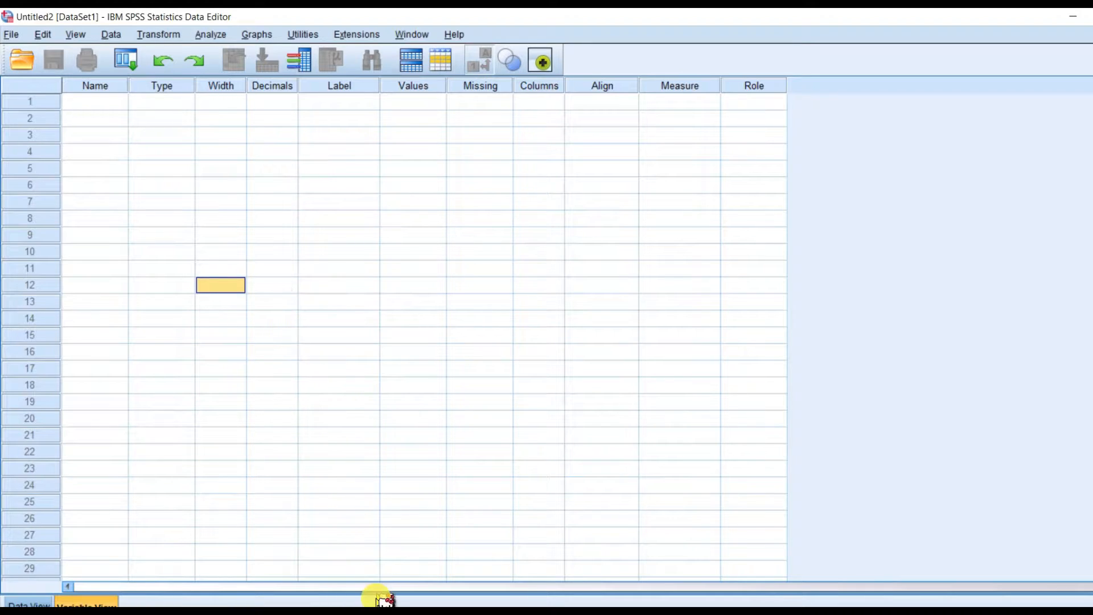
Switch to the Excel workbook and check the headers of the PBV (Y), INST (X1) and ROA (X2) columns
{"action": "key", "text": "alt+Tab"}
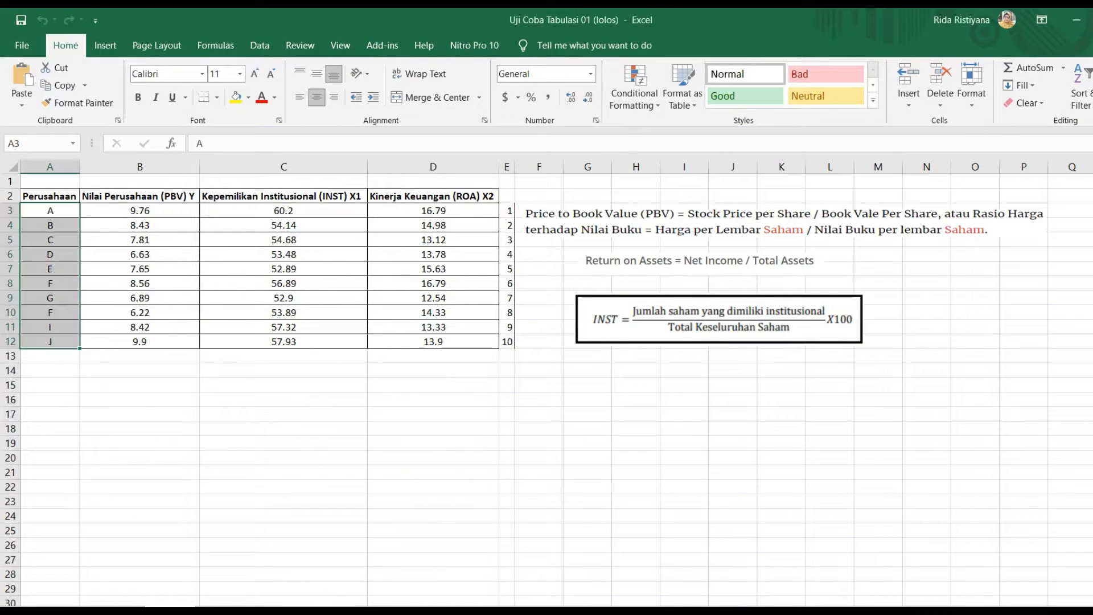
{"action": "left_click", "coordinate": [468, 504]}
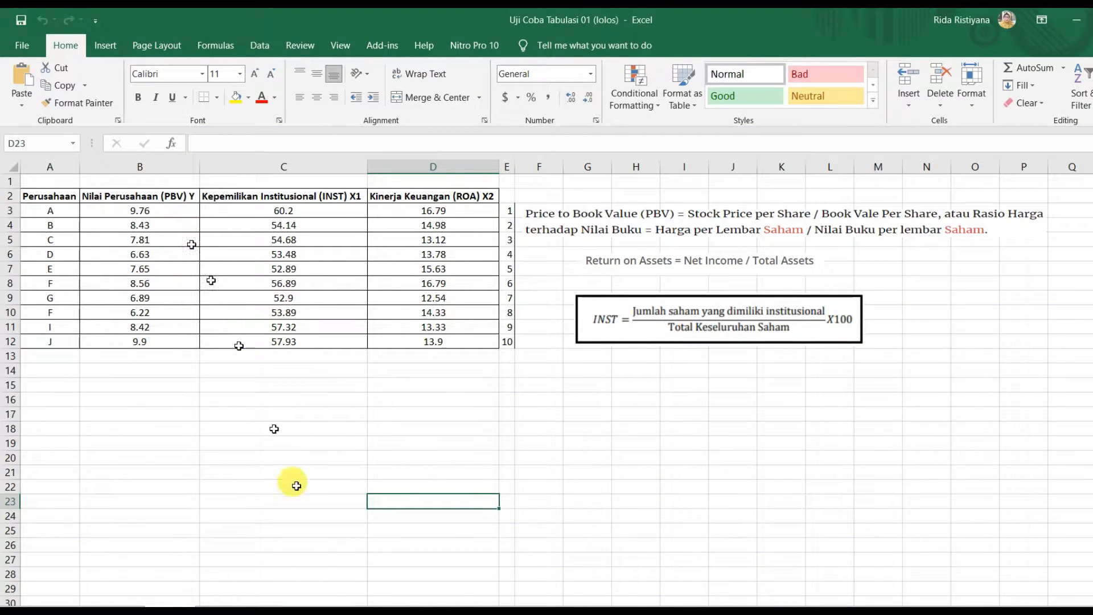
{"action": "left_click", "coordinate": [89, 212]}
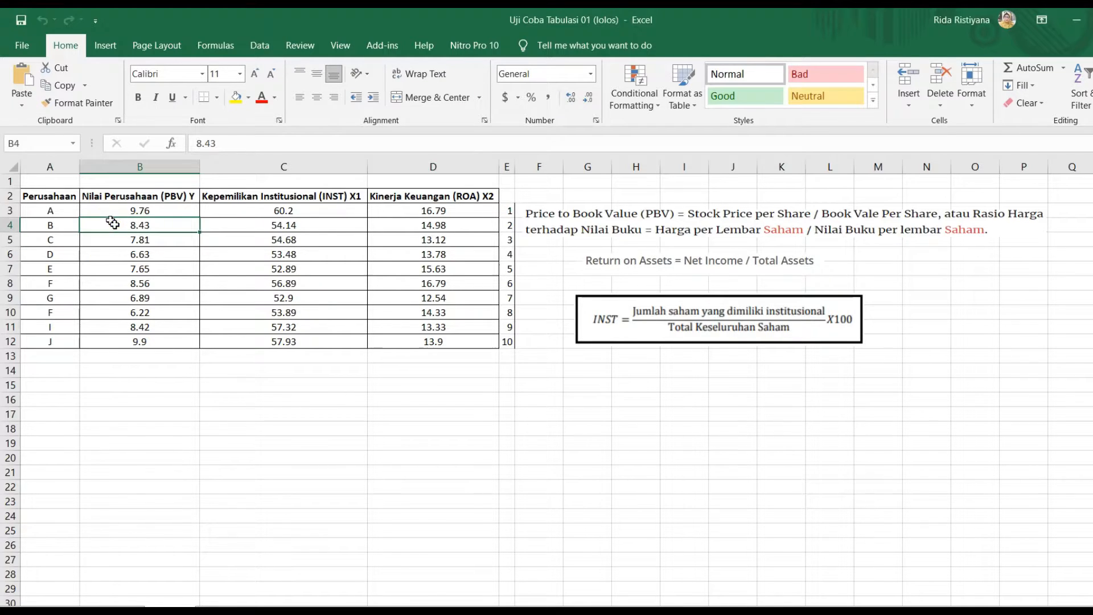
{"action": "left_click", "coordinate": [329, 215]}
{"action": "left_click", "coordinate": [371, 215]}
{"action": "left_click", "coordinate": [342, 197]}
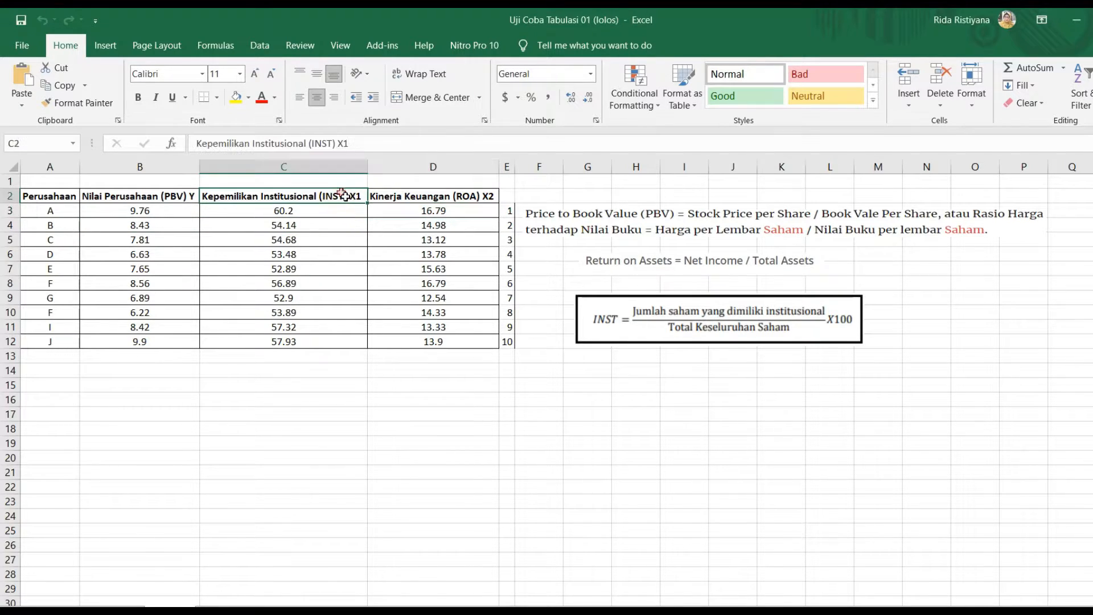
{"action": "left_click", "coordinate": [481, 196]}
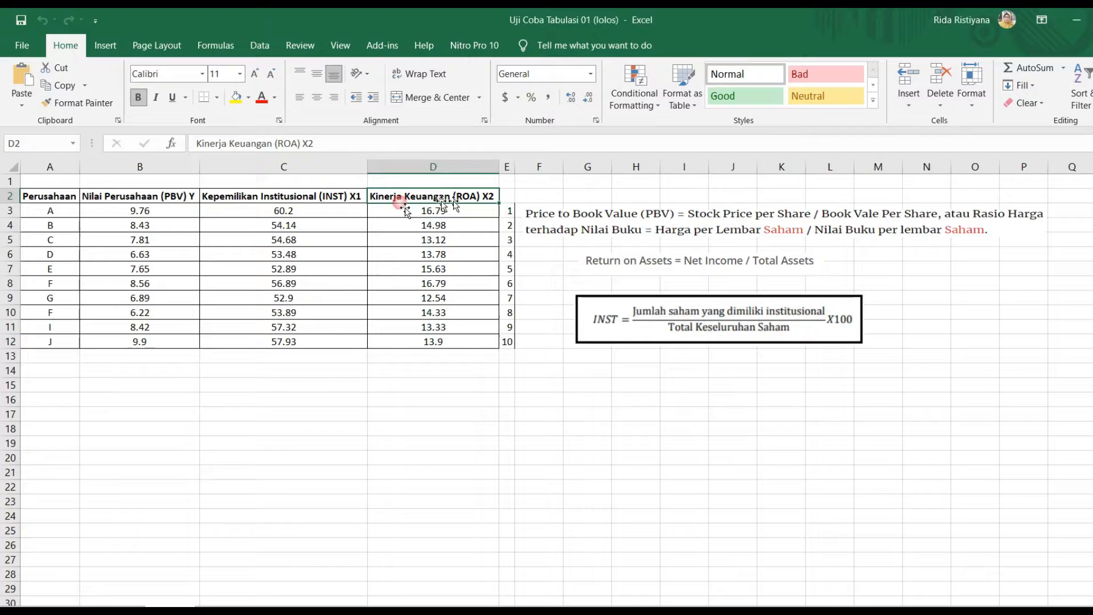
{"action": "left_click", "coordinate": [174, 197]}
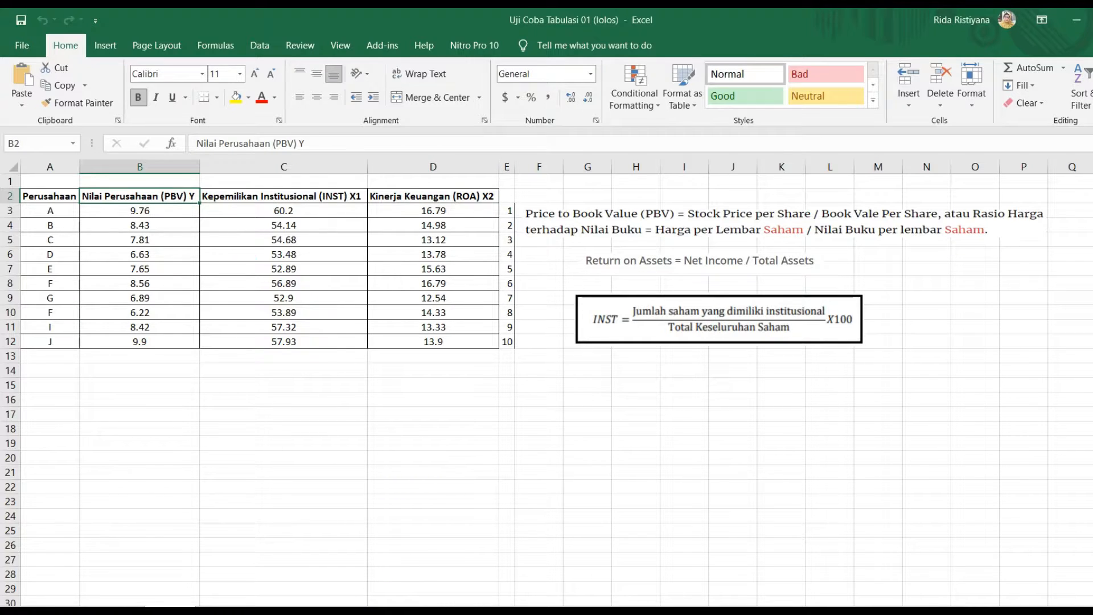
Switch back to the SPSS dataset and define three variables named Y, X1 and X2
{"action": "mouse_move", "coordinate": [389, 604]}
{"action": "left_click", "coordinate": [450, 592]}
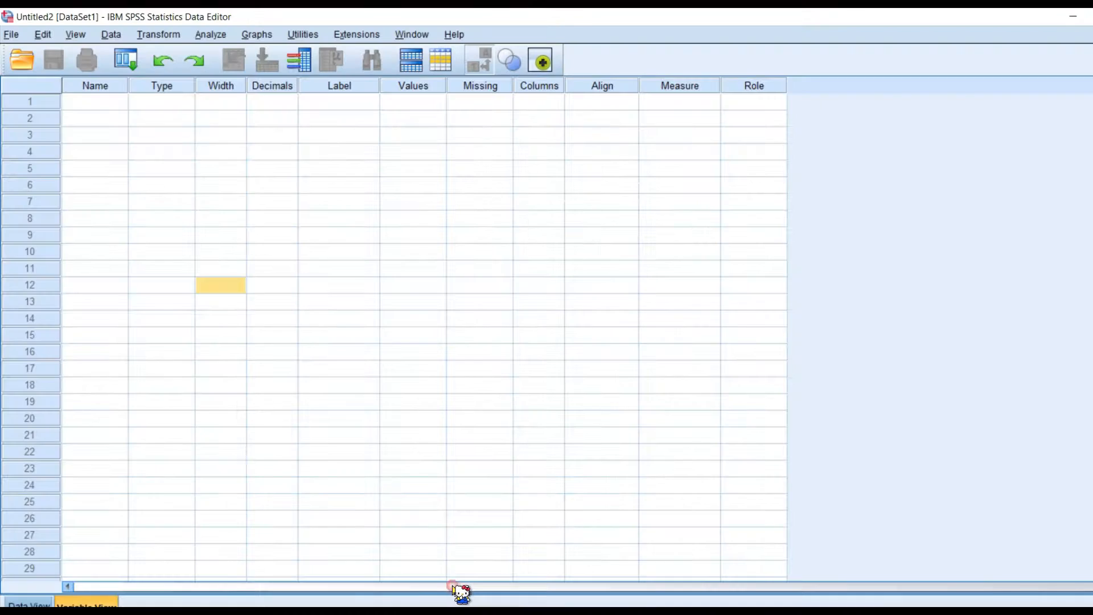
{"action": "left_click", "coordinate": [105, 107]}
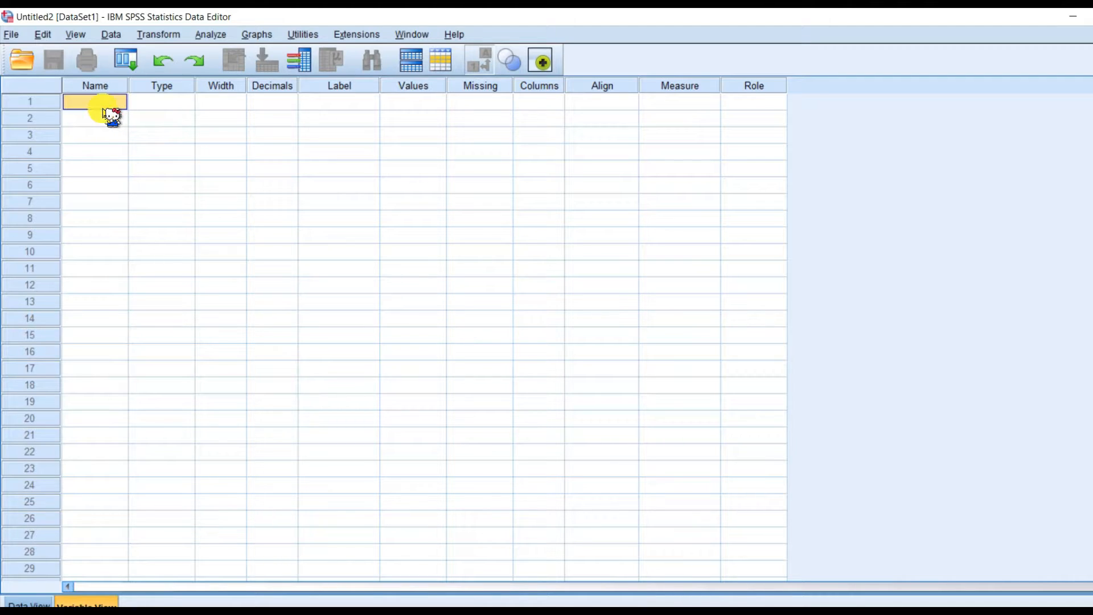
{"action": "type", "text": "y"}
{"action": "key", "text": "BackSpace"}
{"action": "key", "text": "Caps_Lock"}
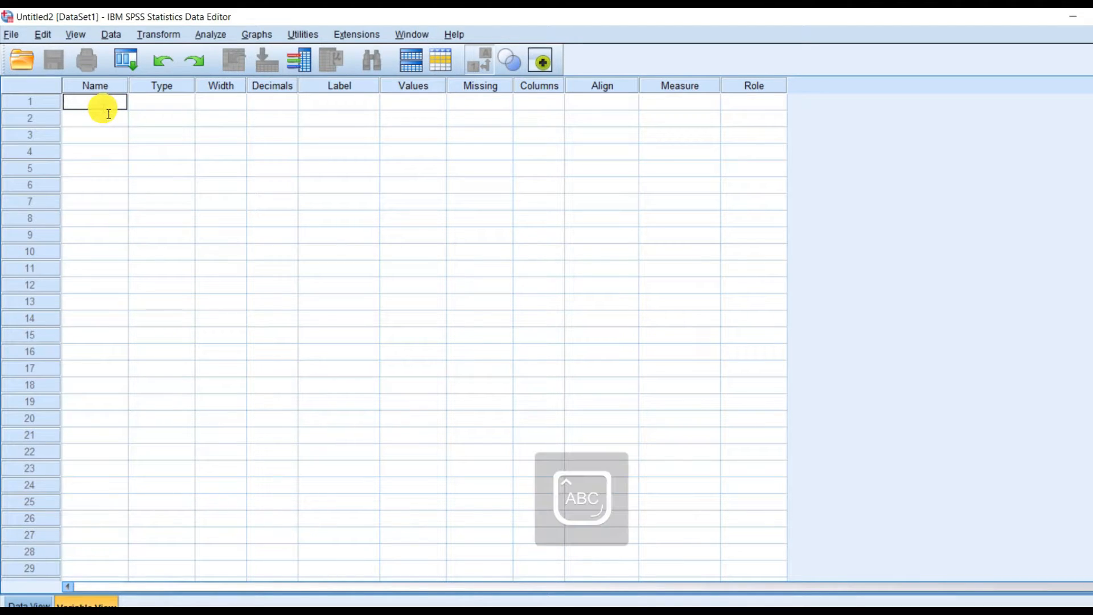
{"action": "type", "text": "Y"}
{"action": "key", "text": "Return"}
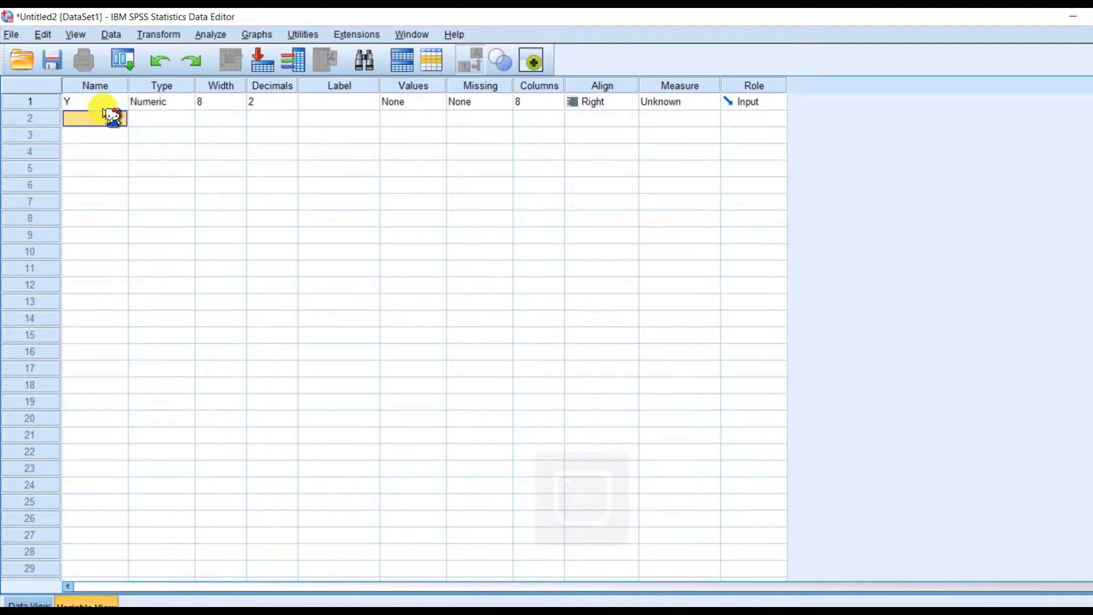
{"action": "type", "text": "X1"}
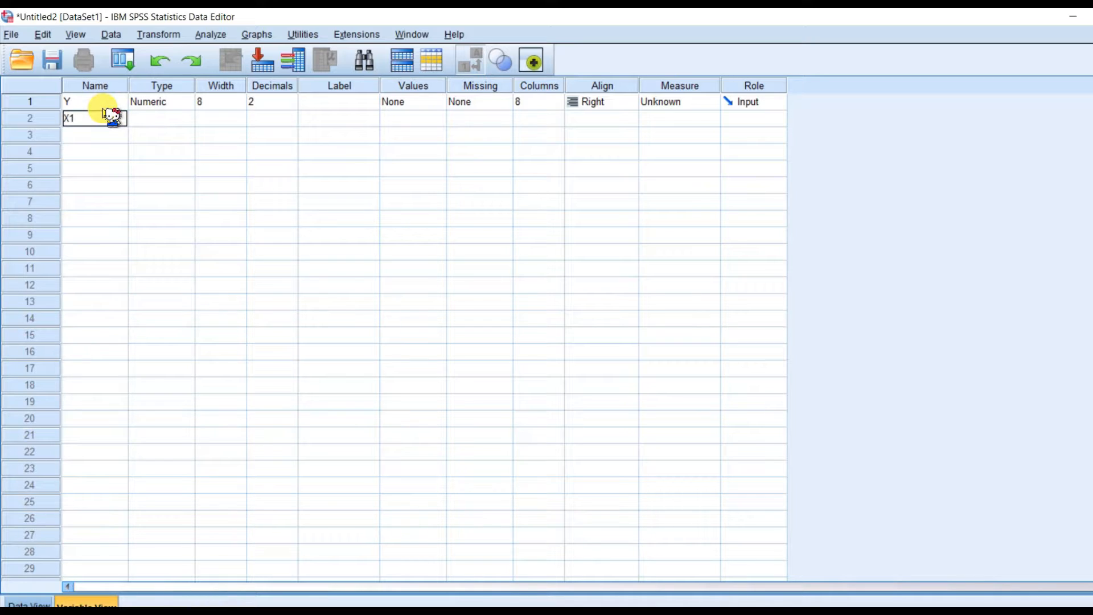
{"action": "key", "text": "Return"}
{"action": "type", "text": "X2"}
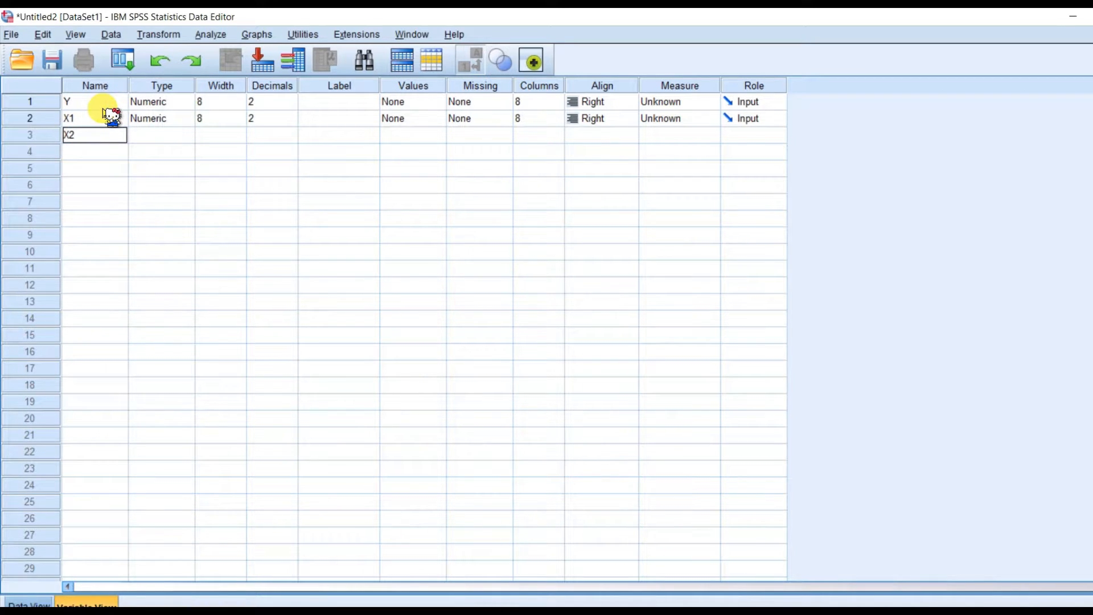
{"action": "key", "text": "Tab"}
Label variable Y as PBV, X1 as INST and X2 as ROA
{"action": "left_click", "coordinate": [309, 105]}
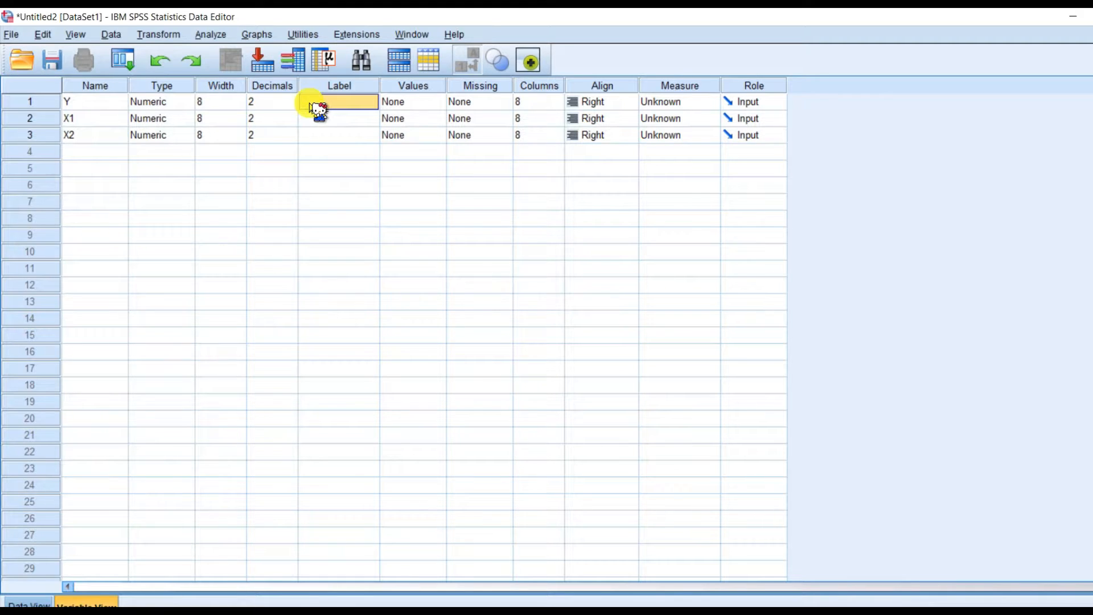
{"action": "type", "text": "PB"}
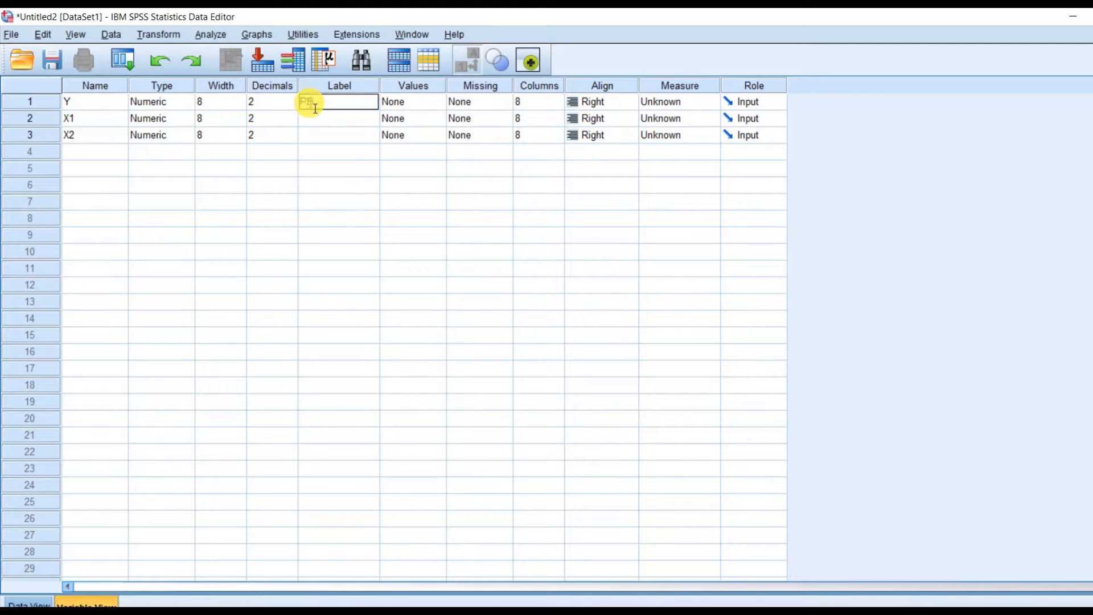
{"action": "type", "text": "V"}
{"action": "key", "text": "Return"}
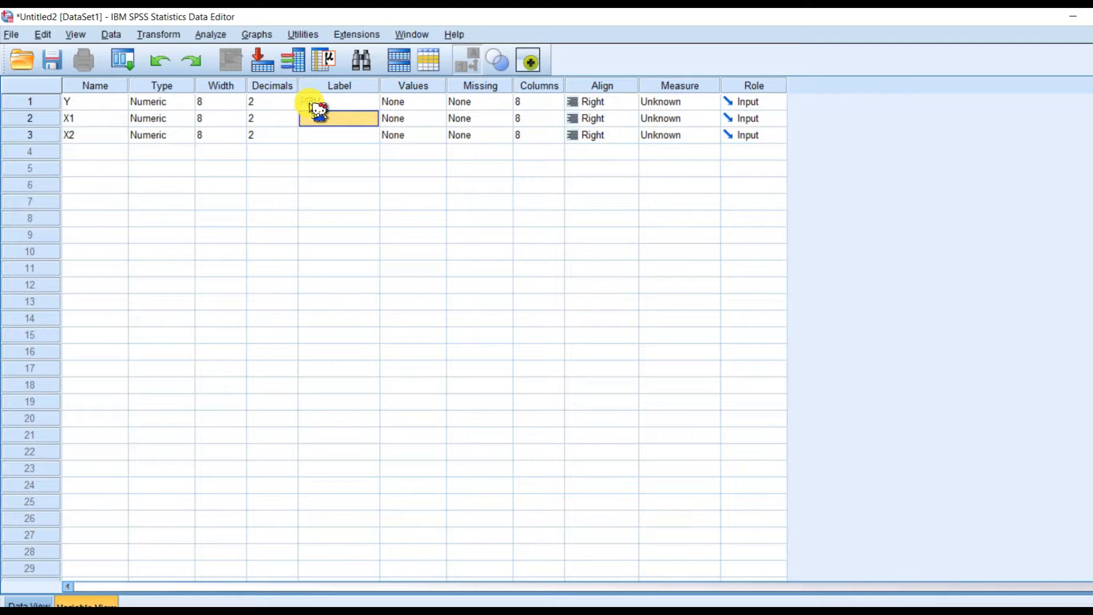
{"action": "type", "text": "IN"}
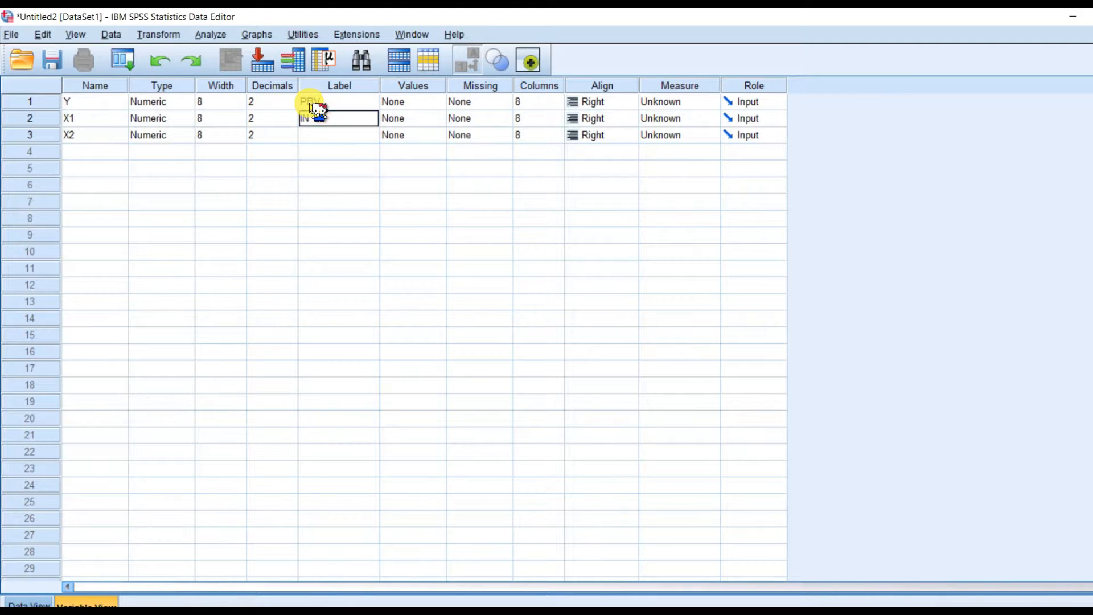
{"action": "type", "text": "ST"}
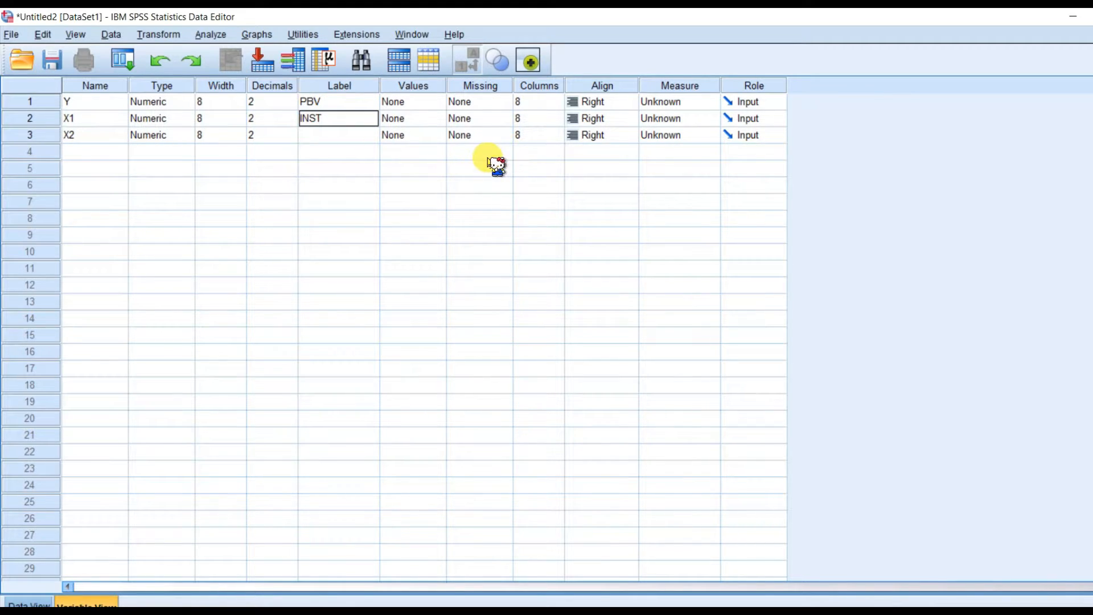
{"action": "key", "text": "Return"}
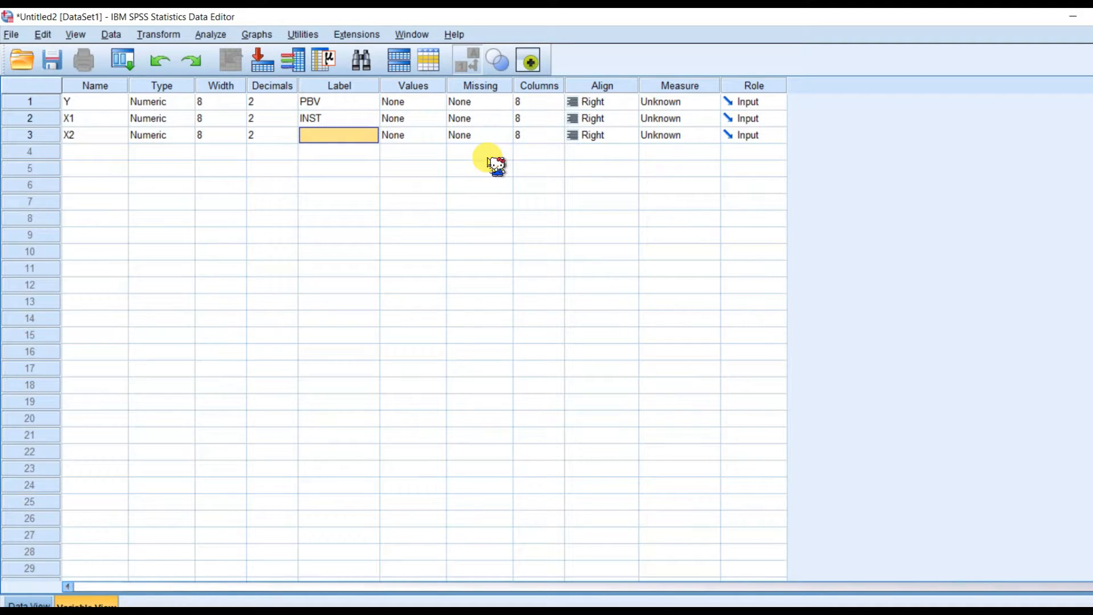
{"action": "type", "text": "ROA"}
{"action": "key", "text": "Return"}
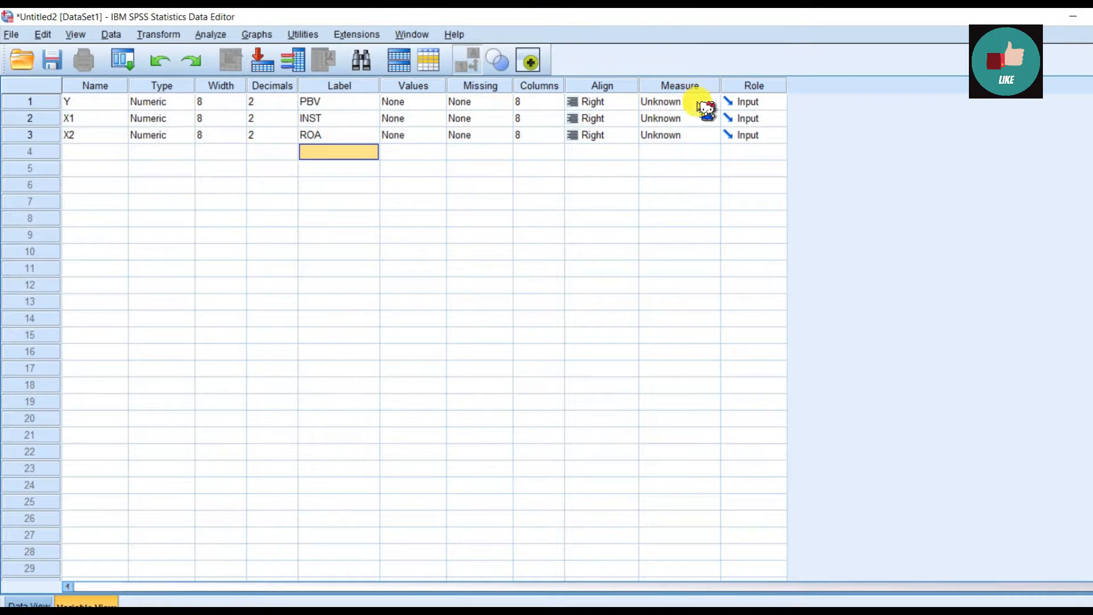
Set the measurement level of Y, X1 and X2 to Scale
{"action": "left_click", "coordinate": [702, 104]}
{"action": "left_click", "coordinate": [697, 119]}
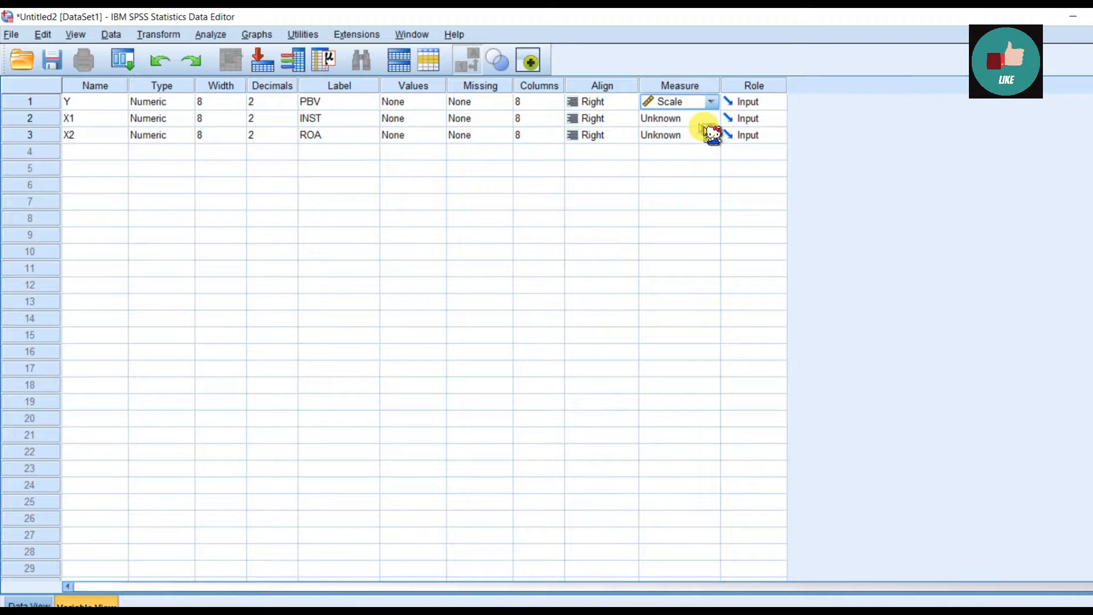
{"action": "left_click", "coordinate": [697, 121]}
{"action": "left_click", "coordinate": [697, 135]}
{"action": "left_click", "coordinate": [702, 137]}
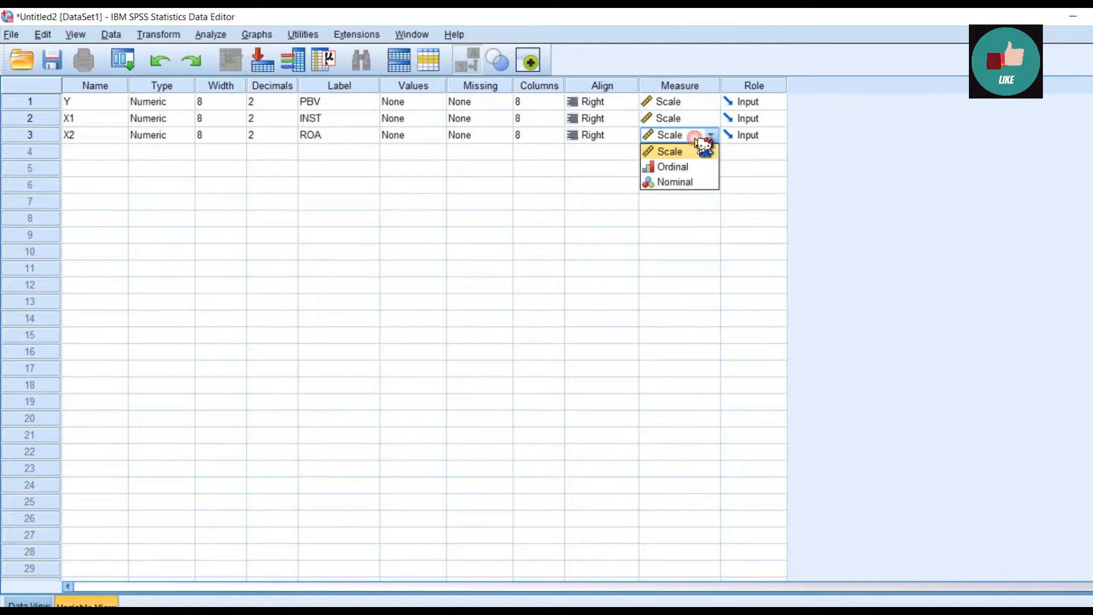
{"action": "left_click", "coordinate": [699, 152]}
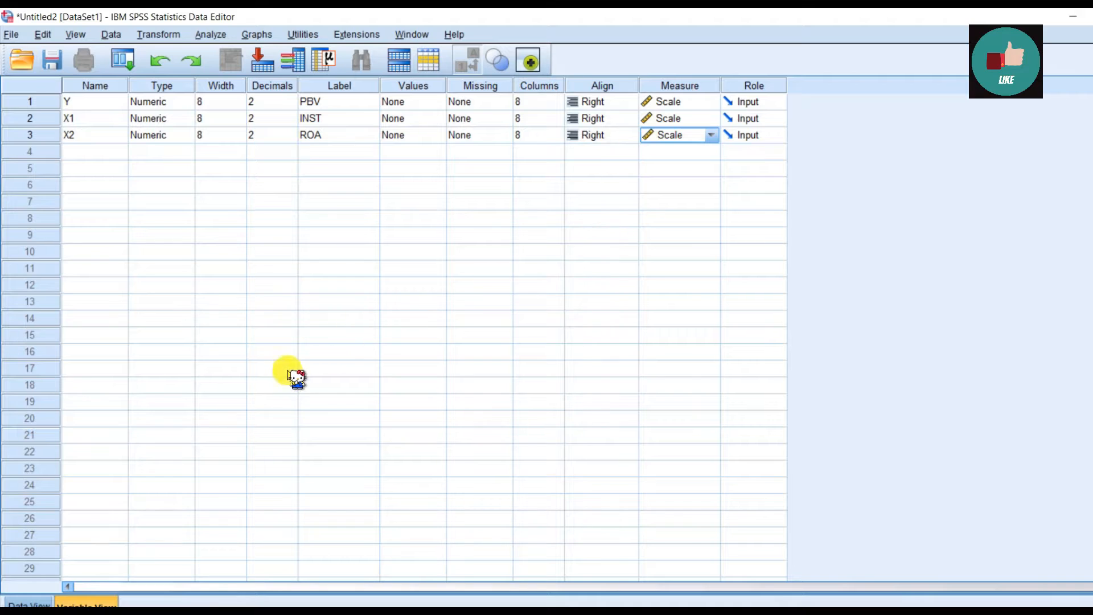
Show the dataset's Data View, switch to the Excel workbook and copy the PBV, INST and ROA values in B3:D12
{"action": "left_click", "coordinate": [44, 599]}
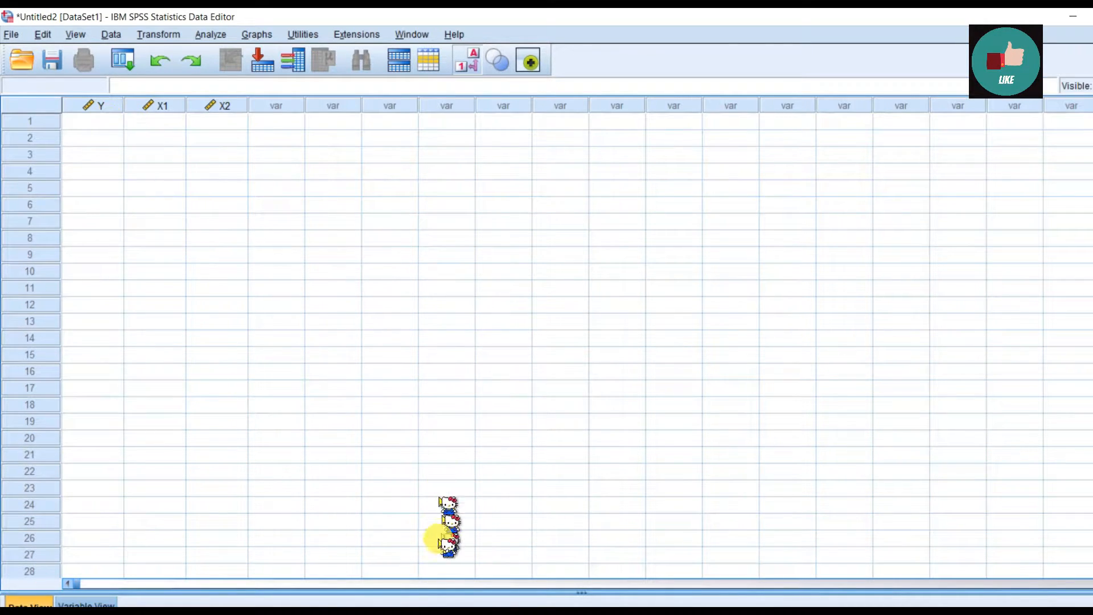
{"action": "left_click", "coordinate": [405, 612]}
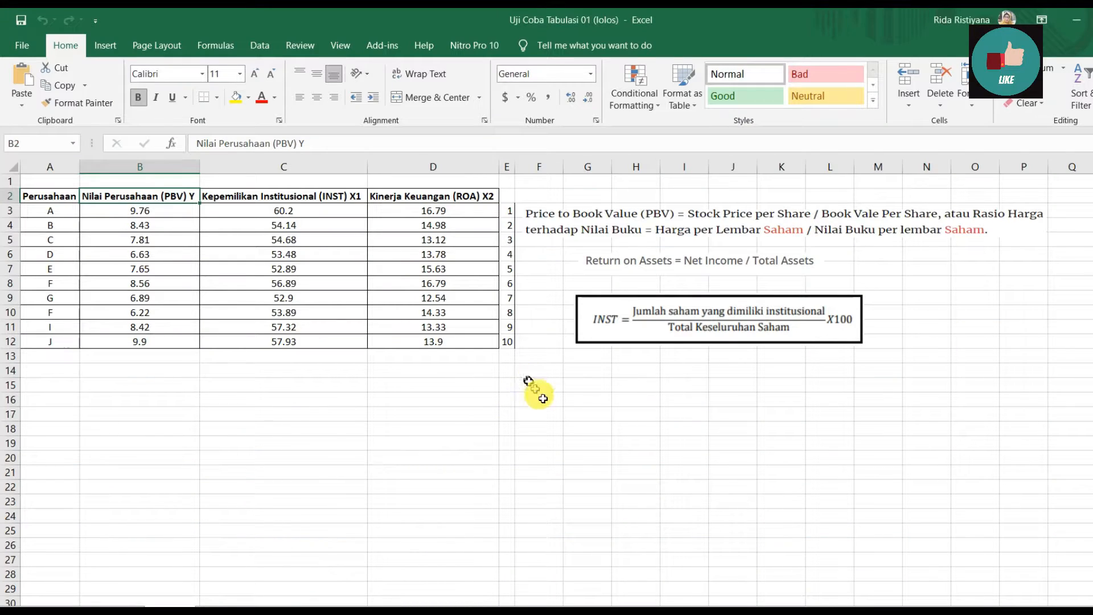
{"action": "left_click_drag", "start_coordinate": [140, 214], "coordinate": [427, 341]}
{"action": "key", "text": "ctrl+c"}
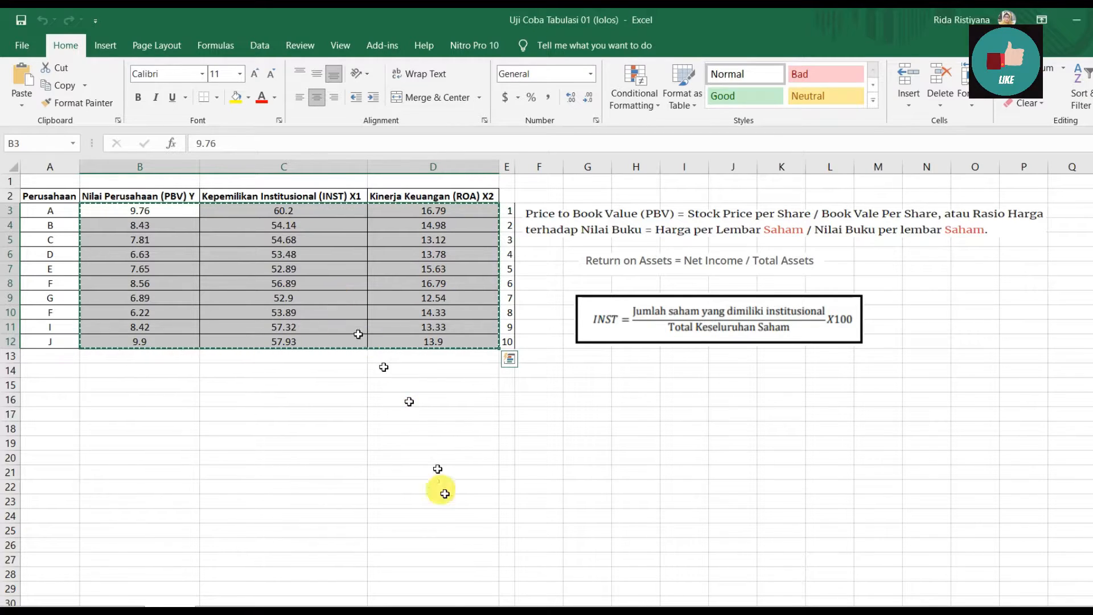
Switch back to the SPSS dataset and paste the copied values starting at row 1 of variable Y
{"action": "left_click", "coordinate": [460, 612]}
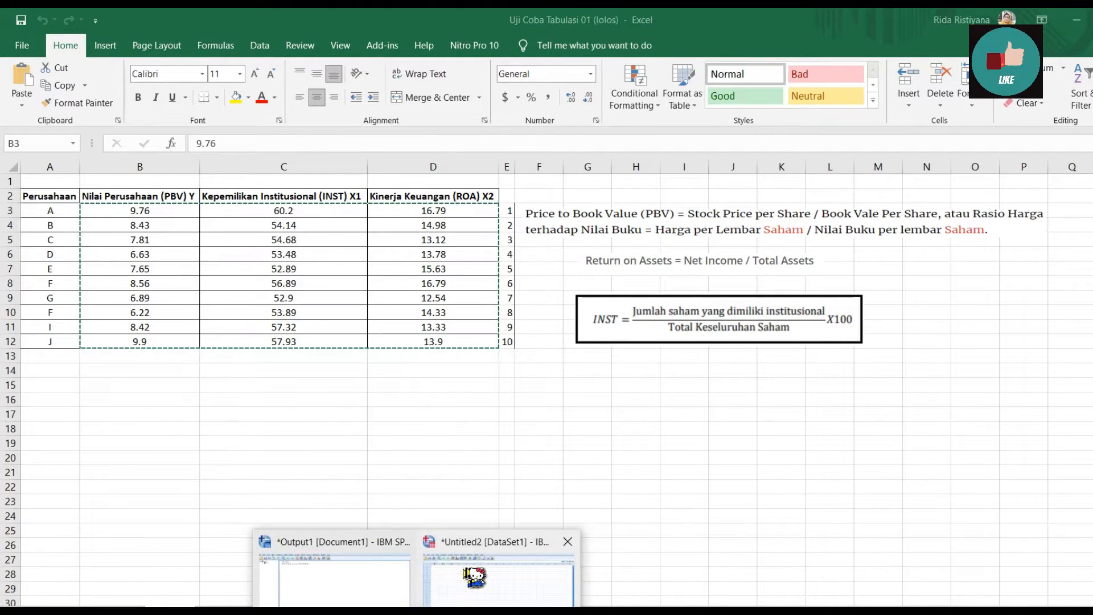
{"action": "left_click", "coordinate": [473, 575]}
{"action": "left_click", "coordinate": [93, 121]}
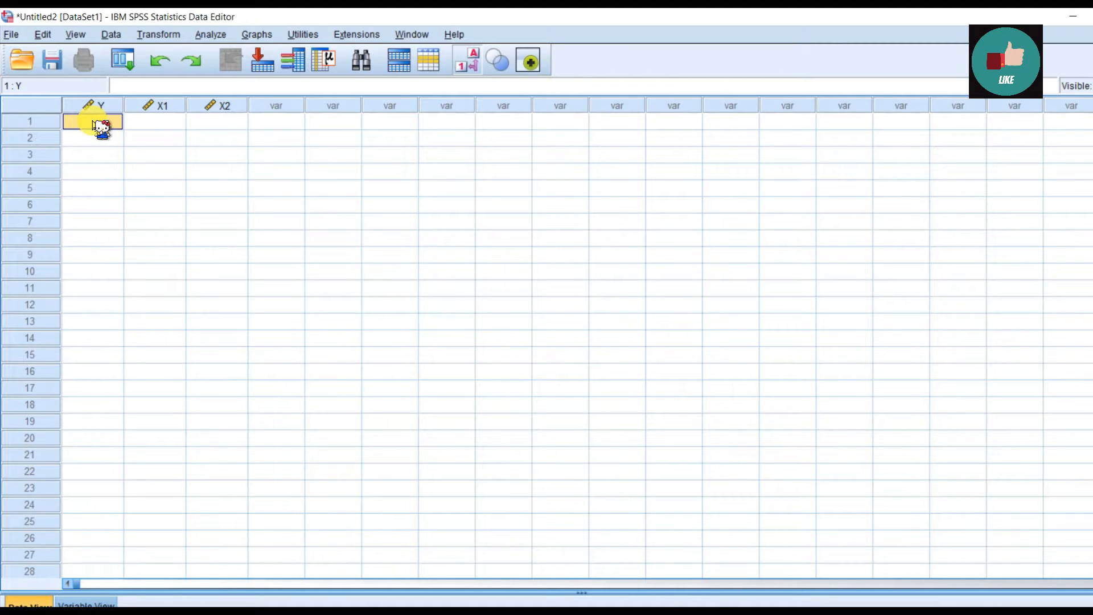
{"action": "key", "text": "ctrl+v"}
{"action": "left_click", "coordinate": [438, 289]}
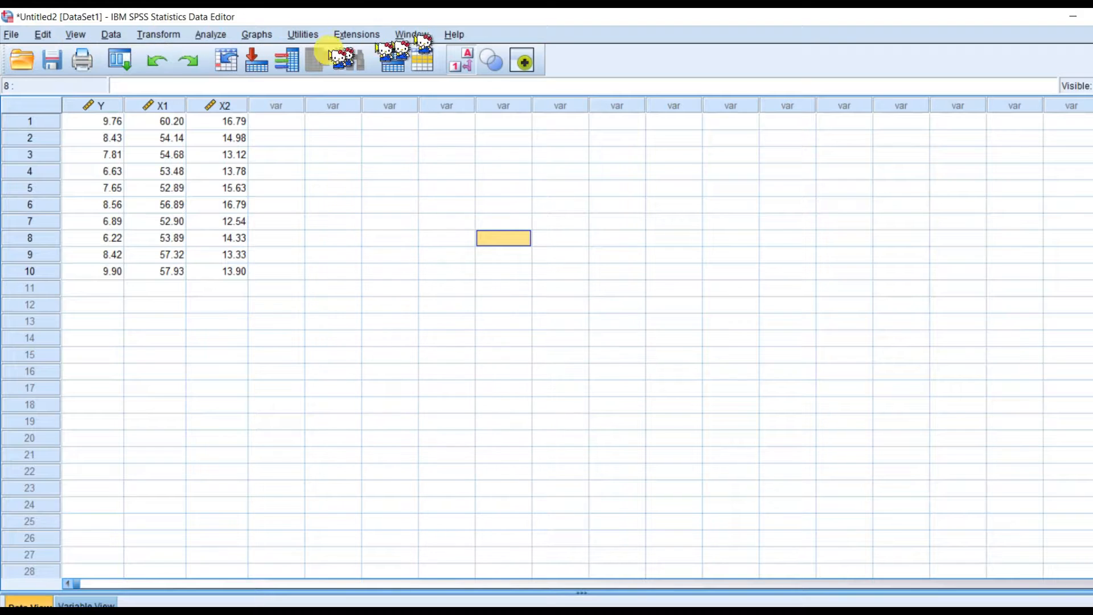
Start a Descriptives analysis and add PBV, INST and ROA as its variables
{"action": "left_click", "coordinate": [211, 35]}
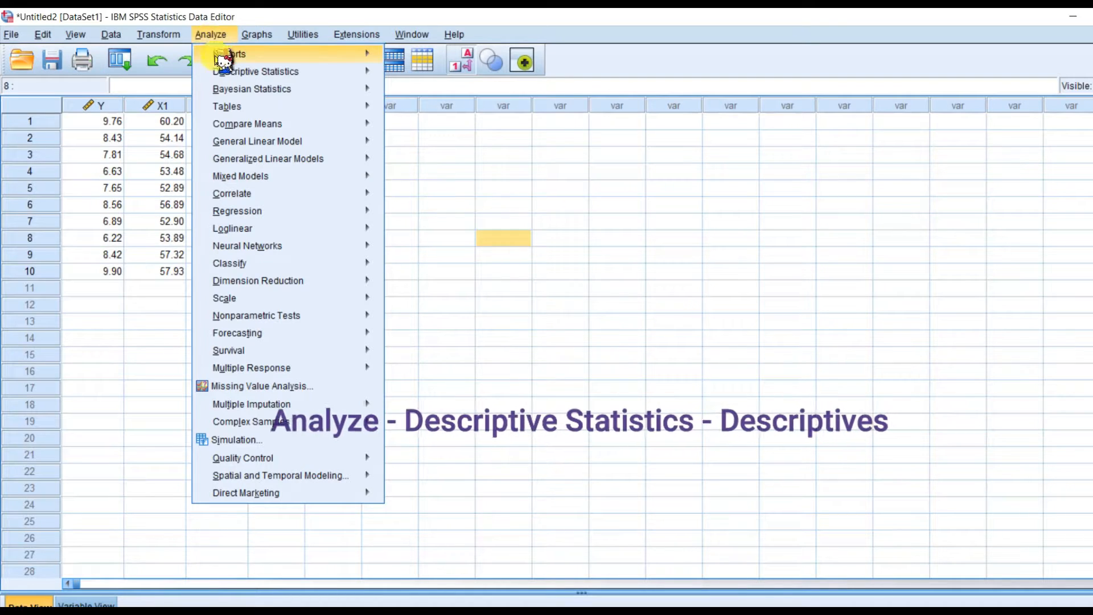
{"action": "mouse_move", "coordinate": [230, 72]}
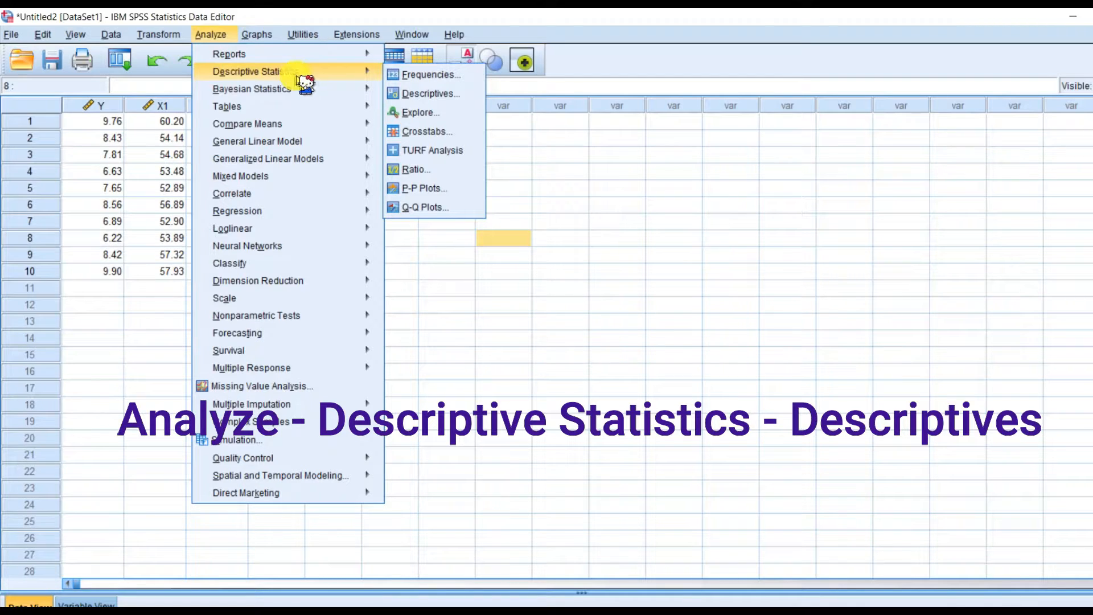
{"action": "left_click", "coordinate": [467, 95]}
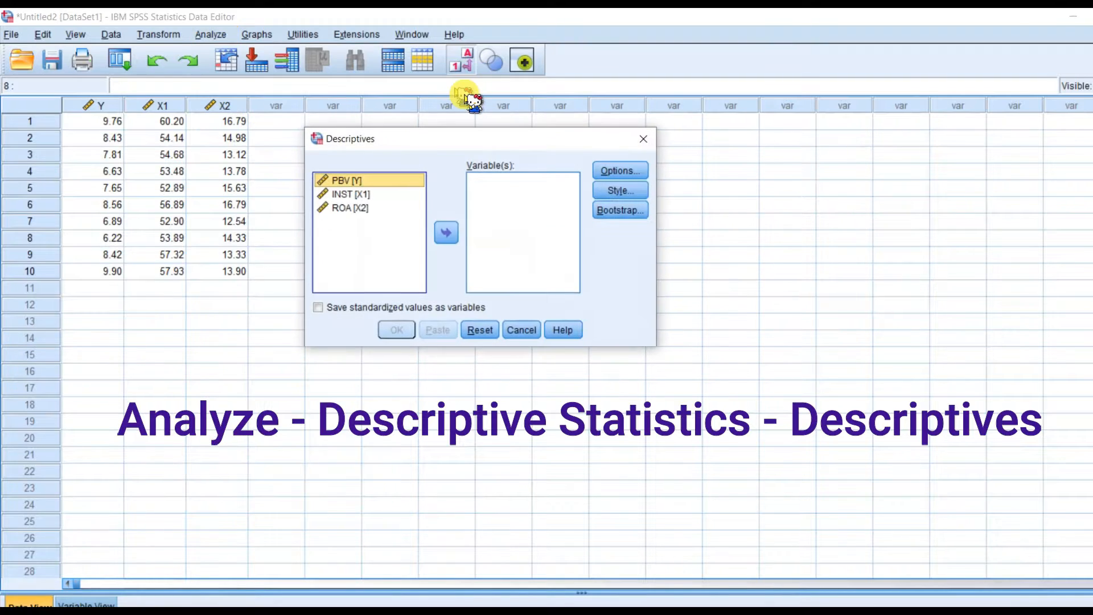
{"action": "left_click", "coordinate": [389, 229]}
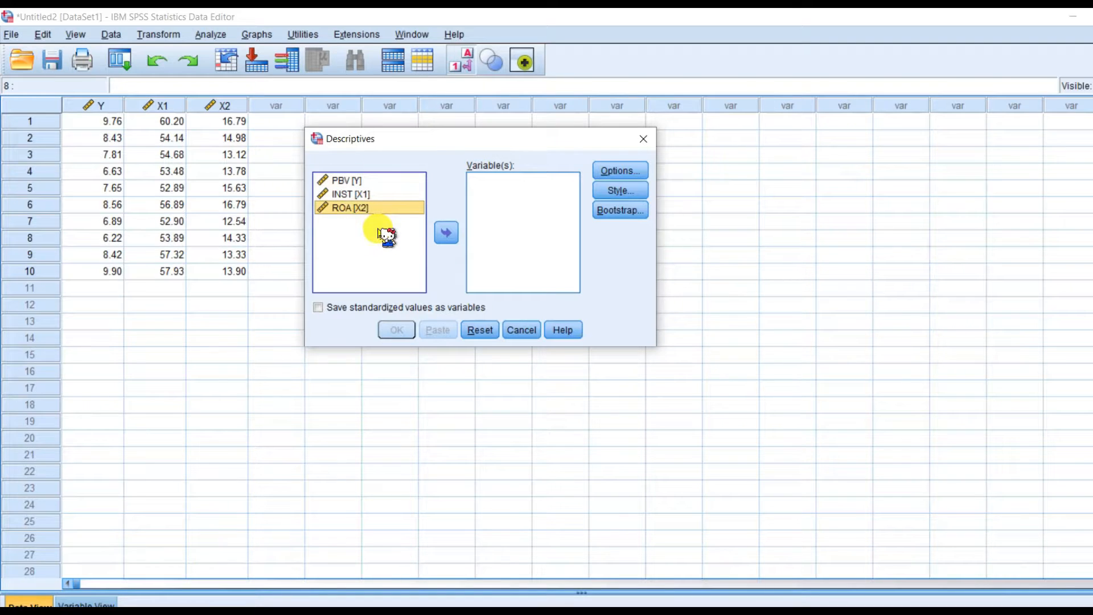
{"action": "key", "text": "ctrl+a"}
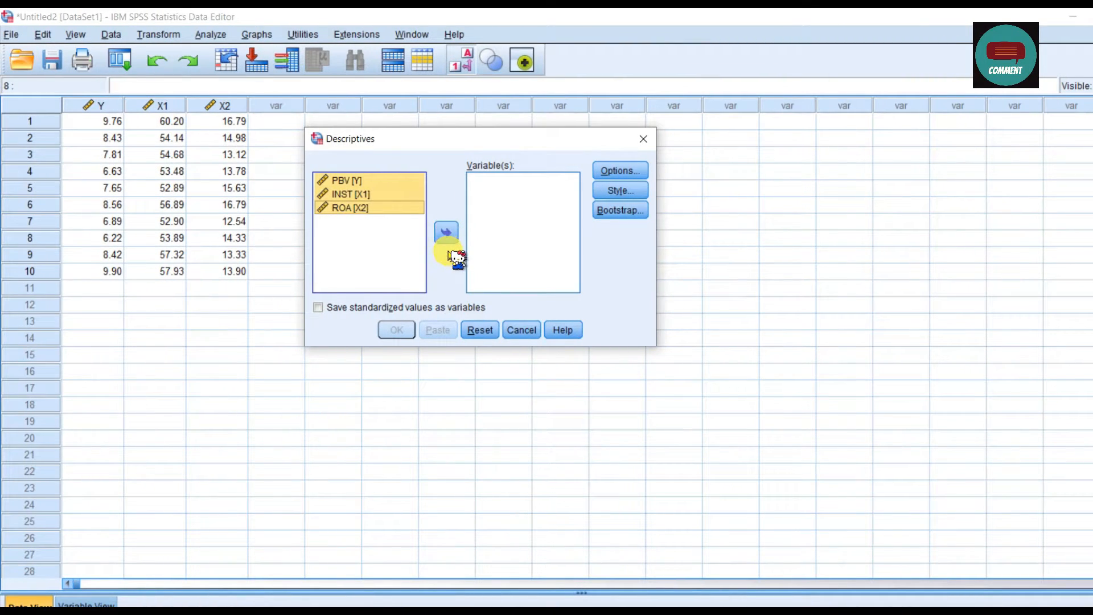
{"action": "left_click", "coordinate": [446, 233]}
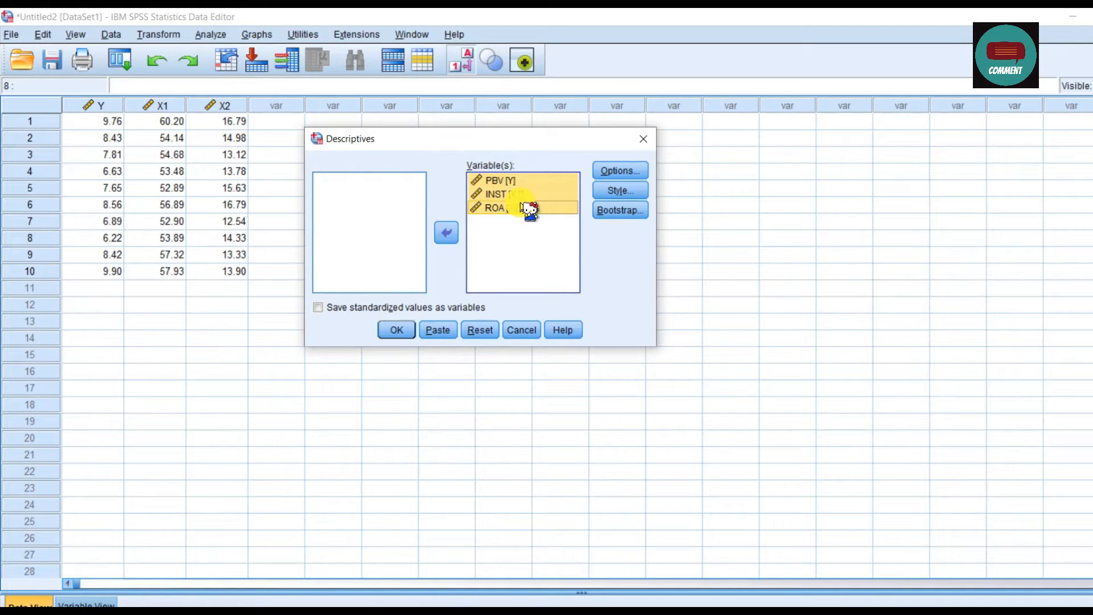
Add Sum, Variance, Range, S.E. mean, Kurtosis and Skewness to the statistics computed by the Descriptives analysis
{"action": "left_click", "coordinate": [617, 171]}
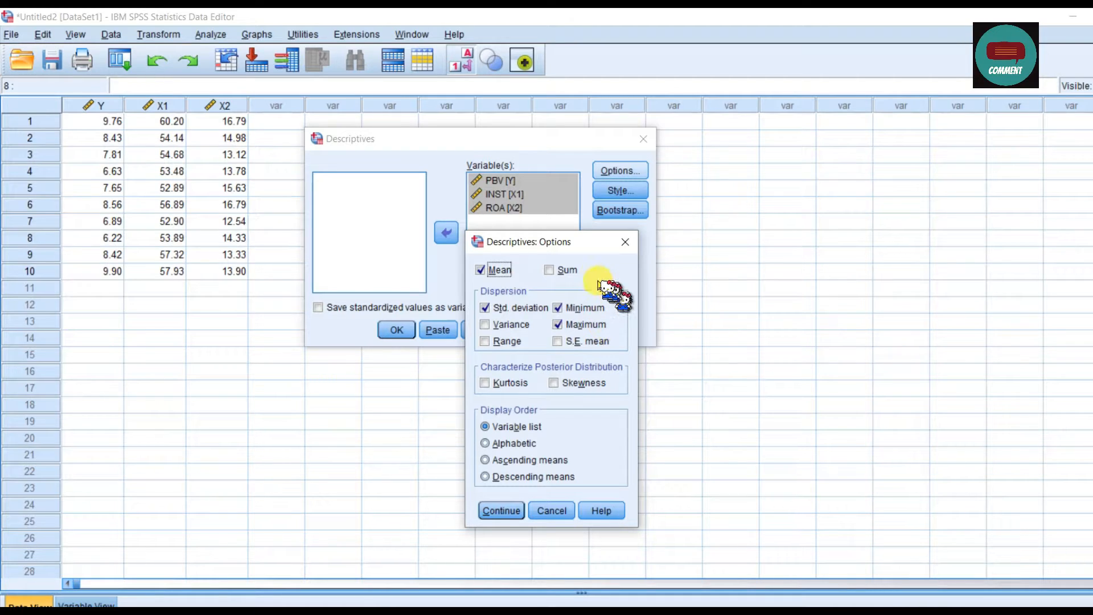
{"action": "left_click", "coordinate": [570, 272]}
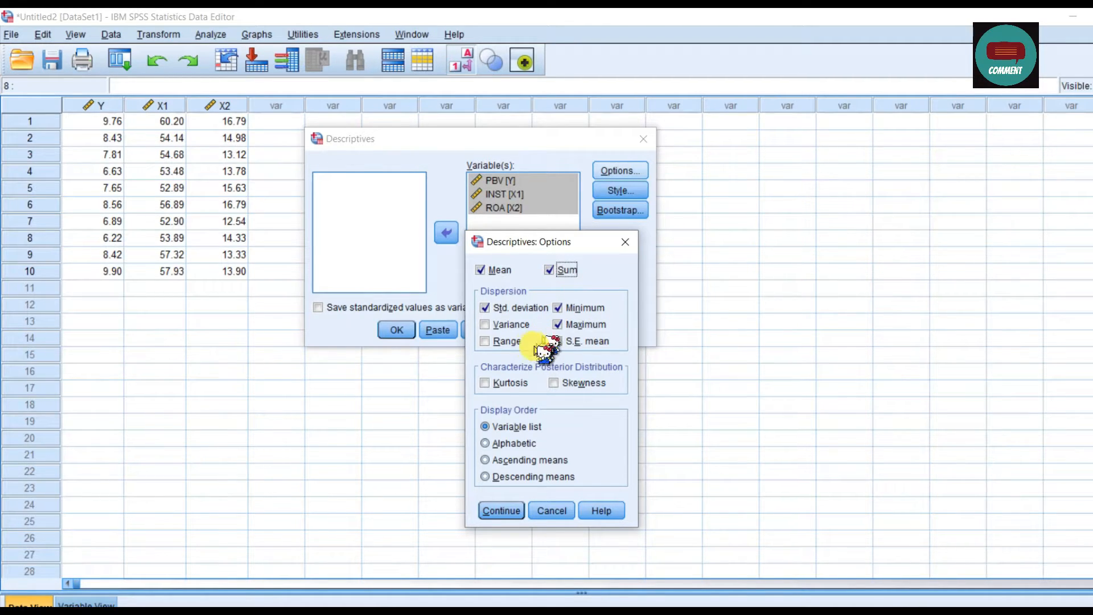
{"action": "left_click", "coordinate": [518, 325]}
{"action": "left_click", "coordinate": [516, 342]}
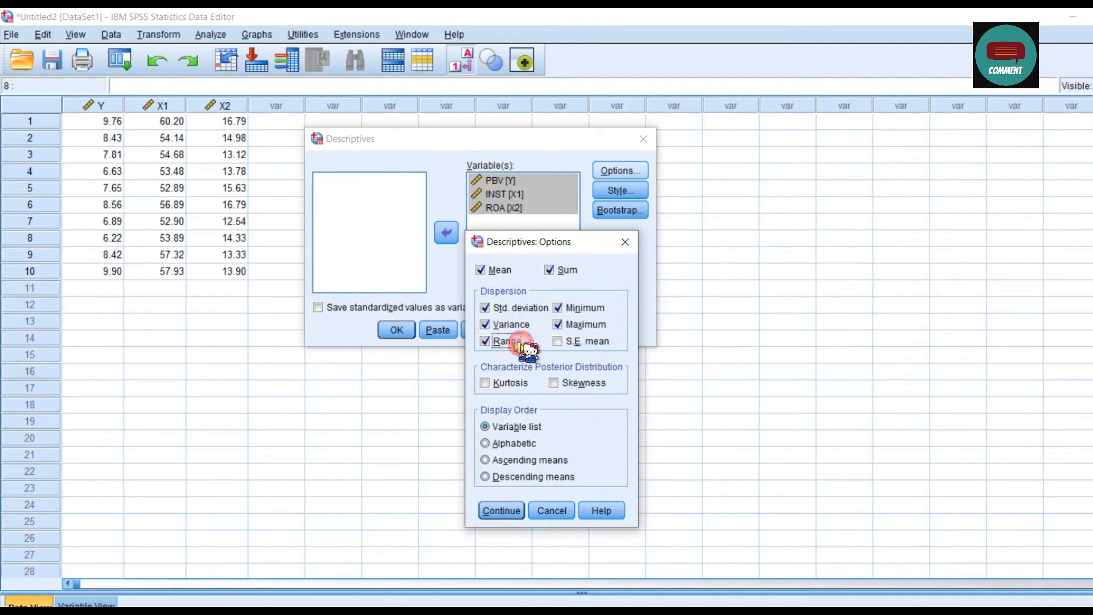
{"action": "left_click", "coordinate": [598, 342]}
{"action": "left_click", "coordinate": [510, 383]}
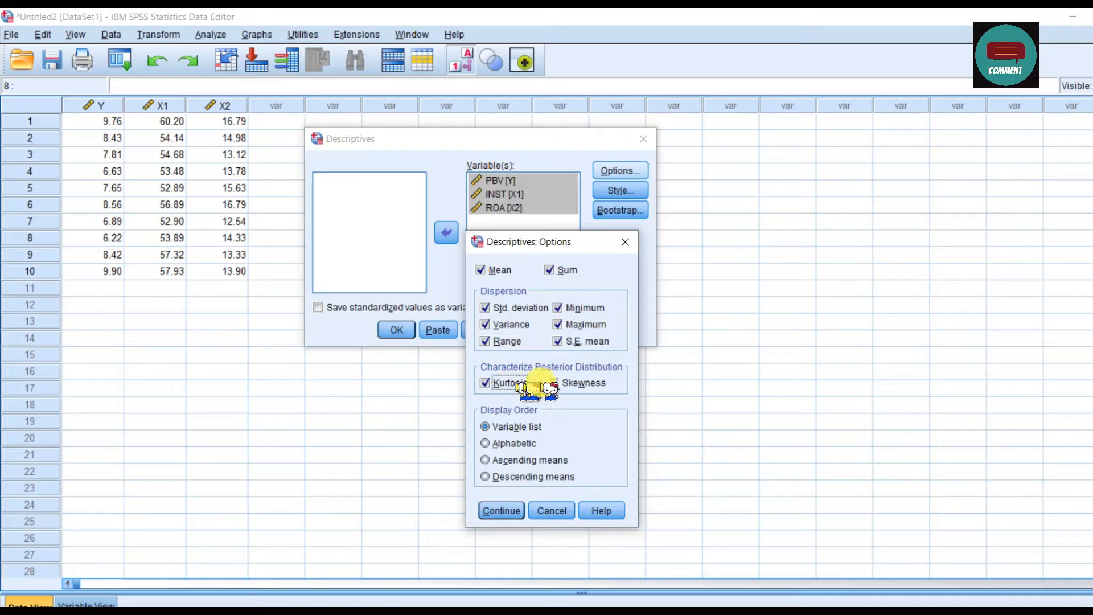
{"action": "left_click", "coordinate": [572, 383]}
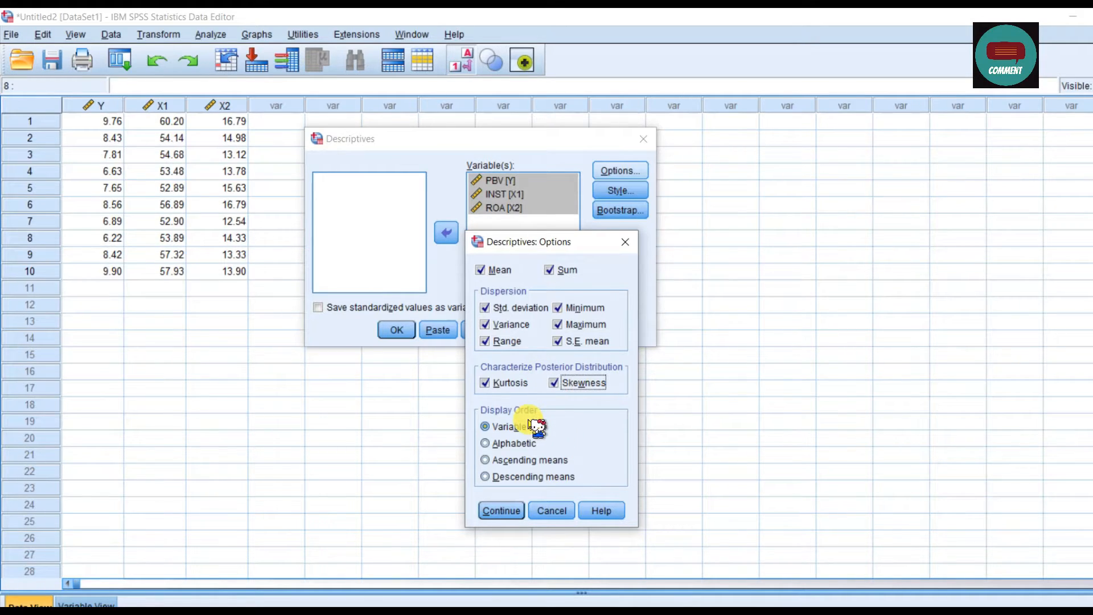
{"action": "left_click", "coordinate": [498, 511]}
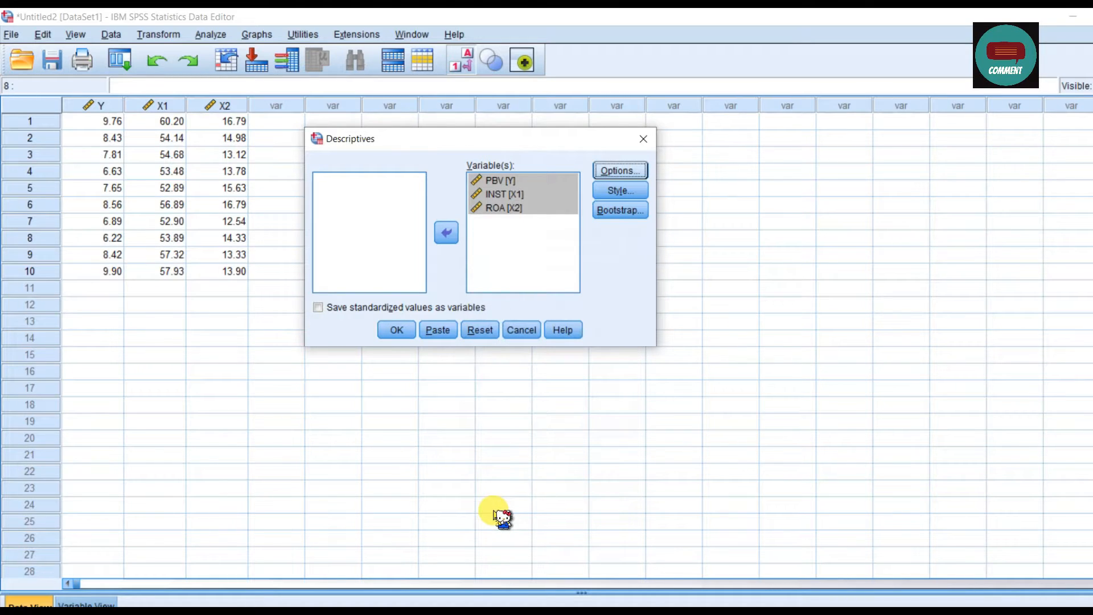
Check the Table Style and Bootstrap settings, cancelling out of each, and run the Descriptives analysis
{"action": "left_click", "coordinate": [637, 192]}
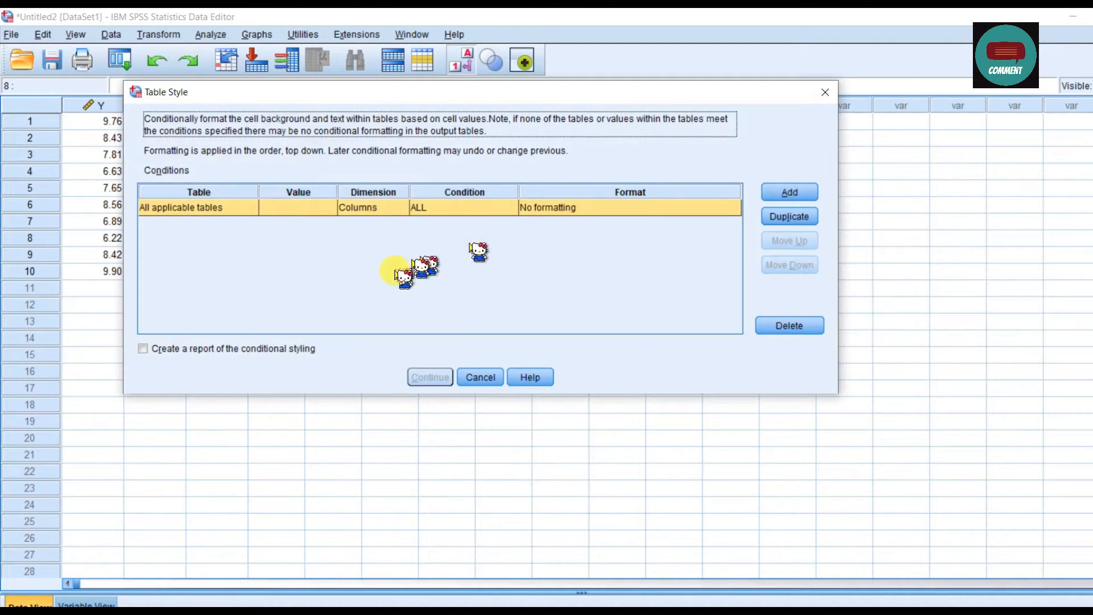
{"action": "left_click", "coordinate": [480, 377]}
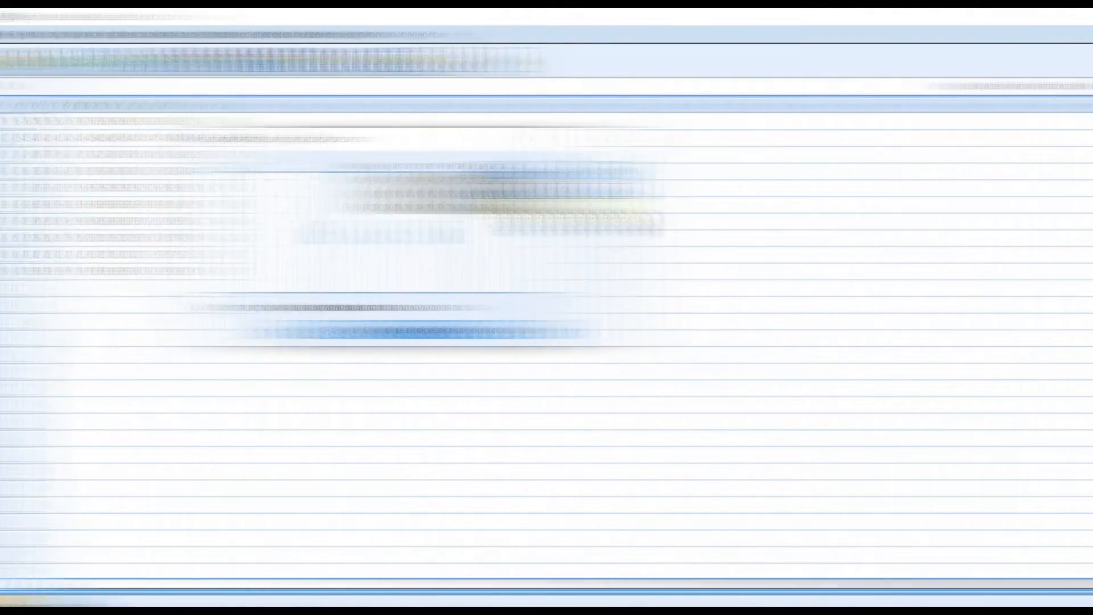
{"action": "left_click", "coordinate": [636, 214]}
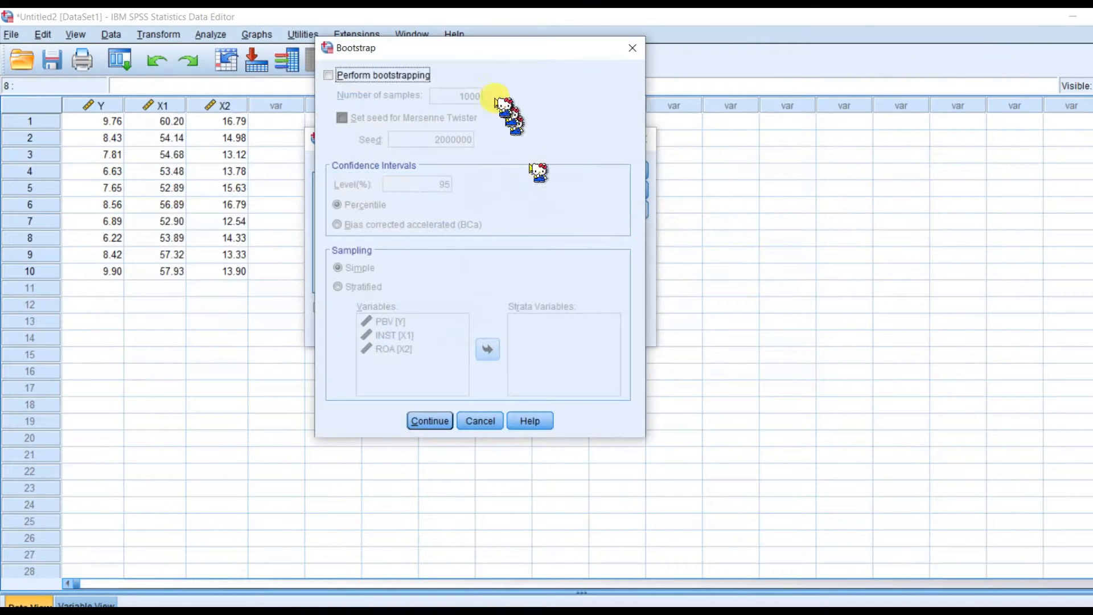
{"action": "left_click", "coordinate": [482, 421]}
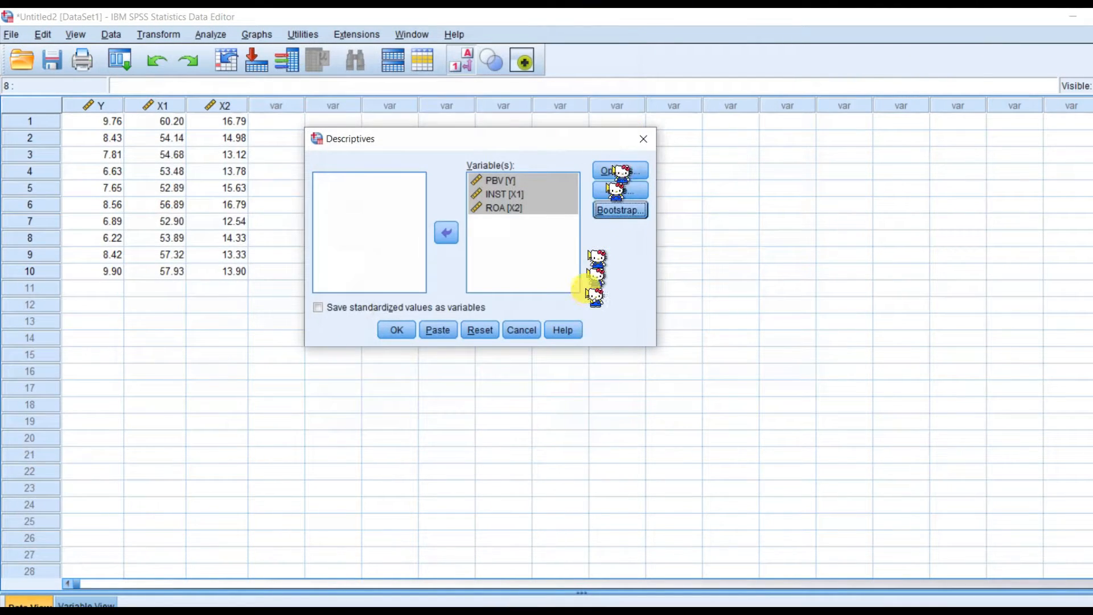
{"action": "left_click", "coordinate": [392, 332]}
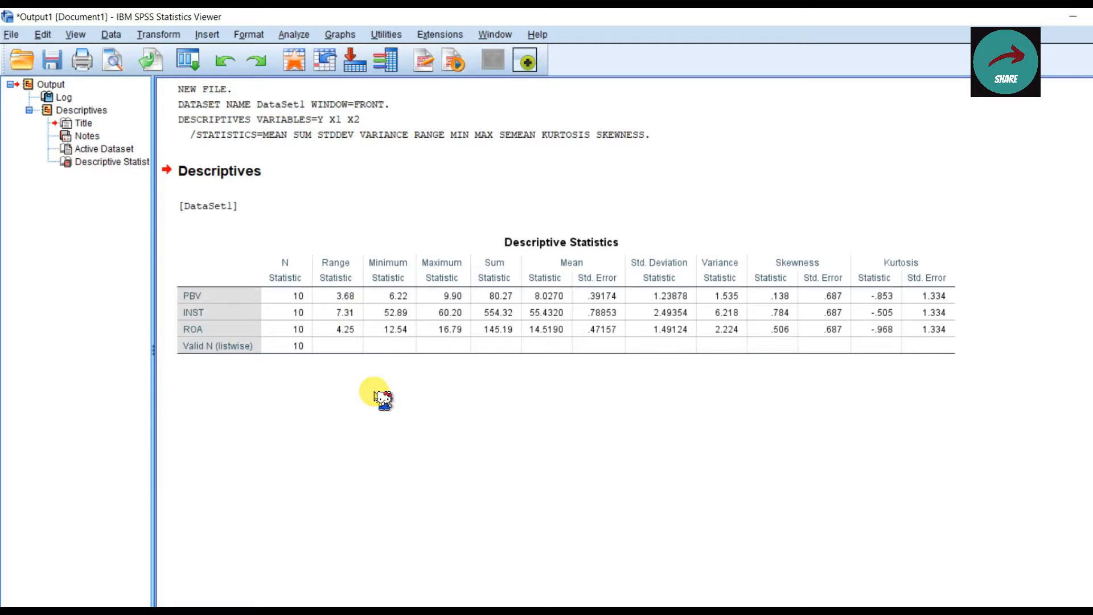
Examine the Descriptive Statistics table's N, Range, Minimum and Maximum values for PBV, INST and ROA
{"action": "left_click", "coordinate": [366, 330]}
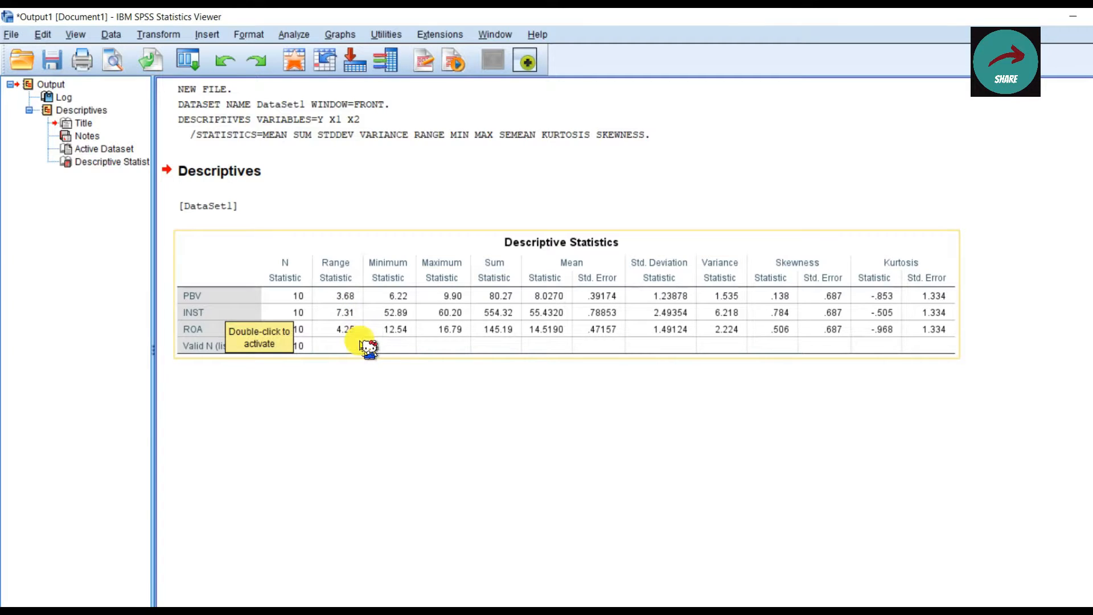
{"action": "left_click", "coordinate": [350, 360]}
{"action": "left_click", "coordinate": [342, 279]}
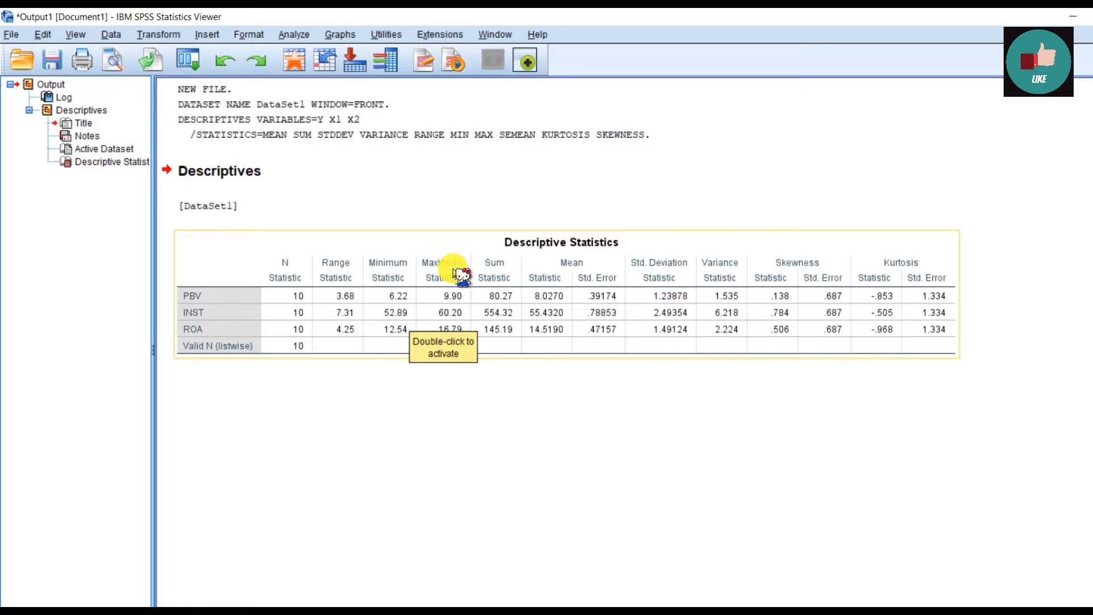
{"action": "left_click", "coordinate": [508, 408]}
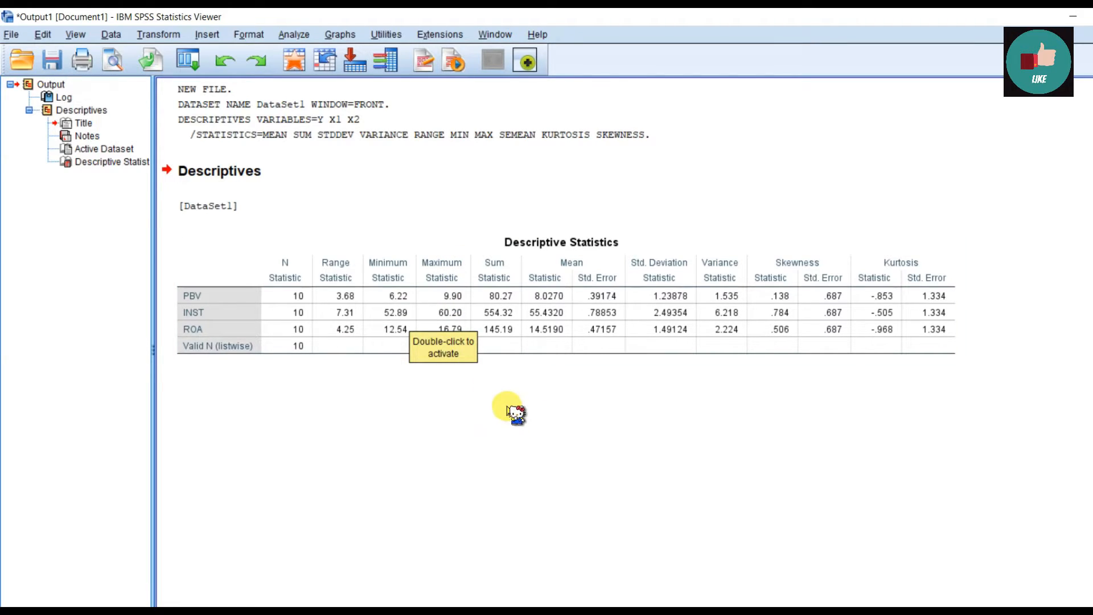
{"action": "left_click", "coordinate": [309, 296]}
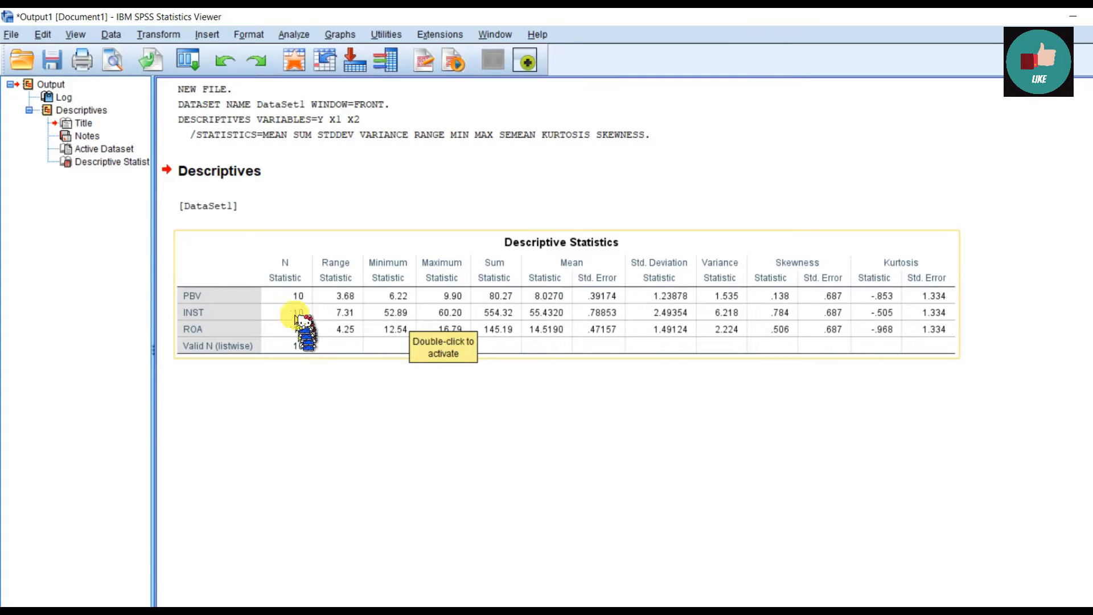